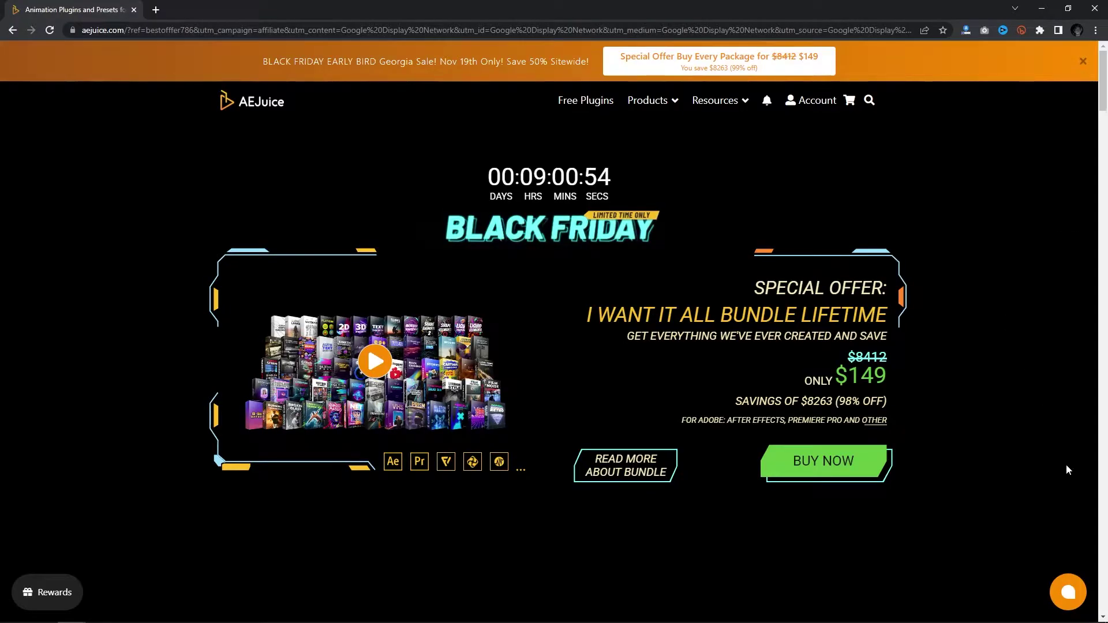
{"action": "scroll", "coordinate": [554, 347], "scroll_direction": "down", "scroll_amount": 3}
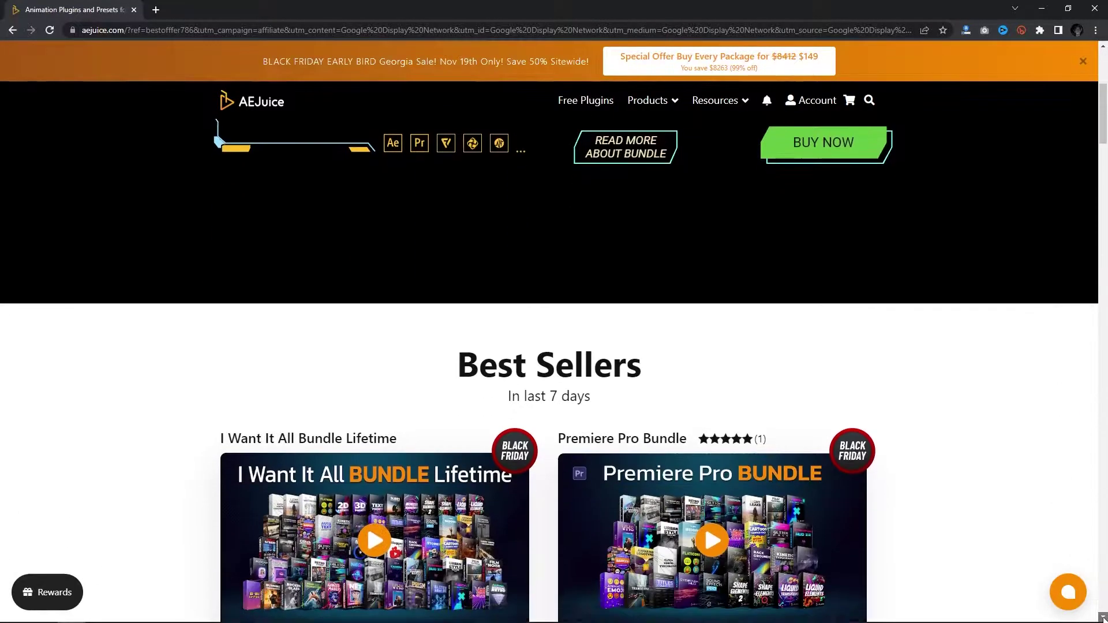
{"action": "scroll", "coordinate": [555, 346], "scroll_direction": "down", "scroll_amount": 3}
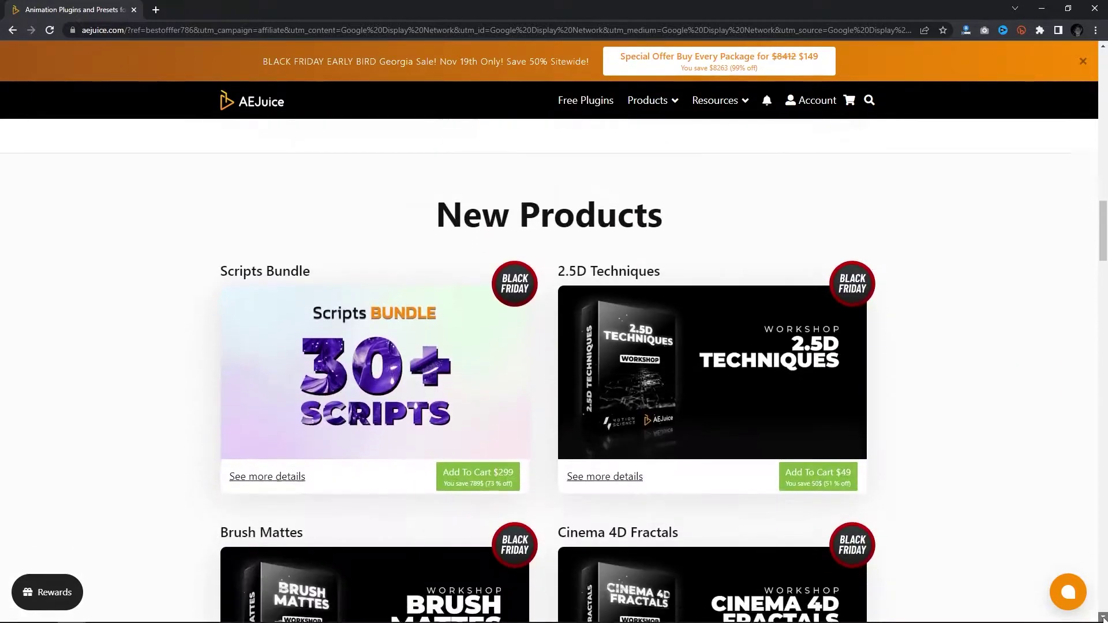
{"action": "scroll", "coordinate": [554, 347], "scroll_direction": "down", "scroll_amount": 2}
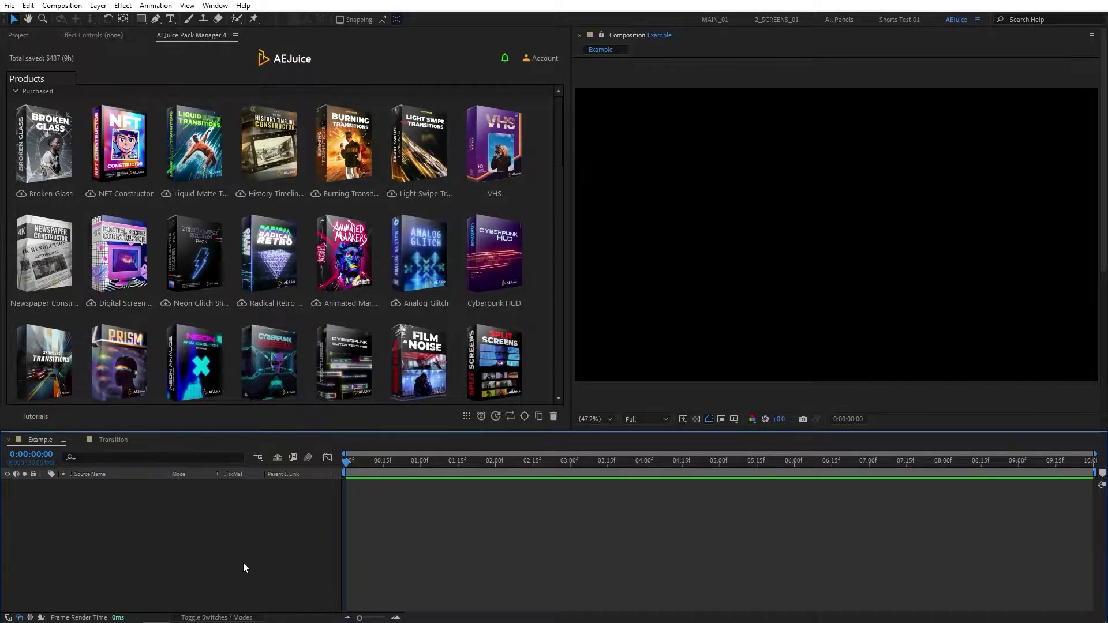
Open the AEJuice Pack Manager 4 panel from the Window menu.
{"action": "left_click", "coordinate": [216, 6]}
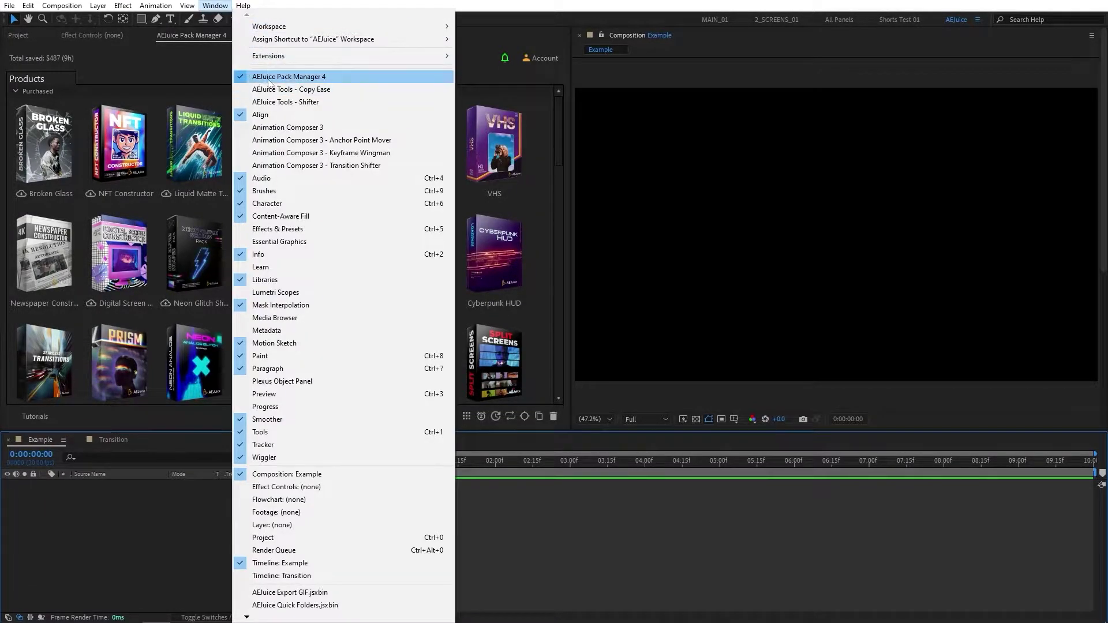
{"action": "left_click", "coordinate": [211, 42]}
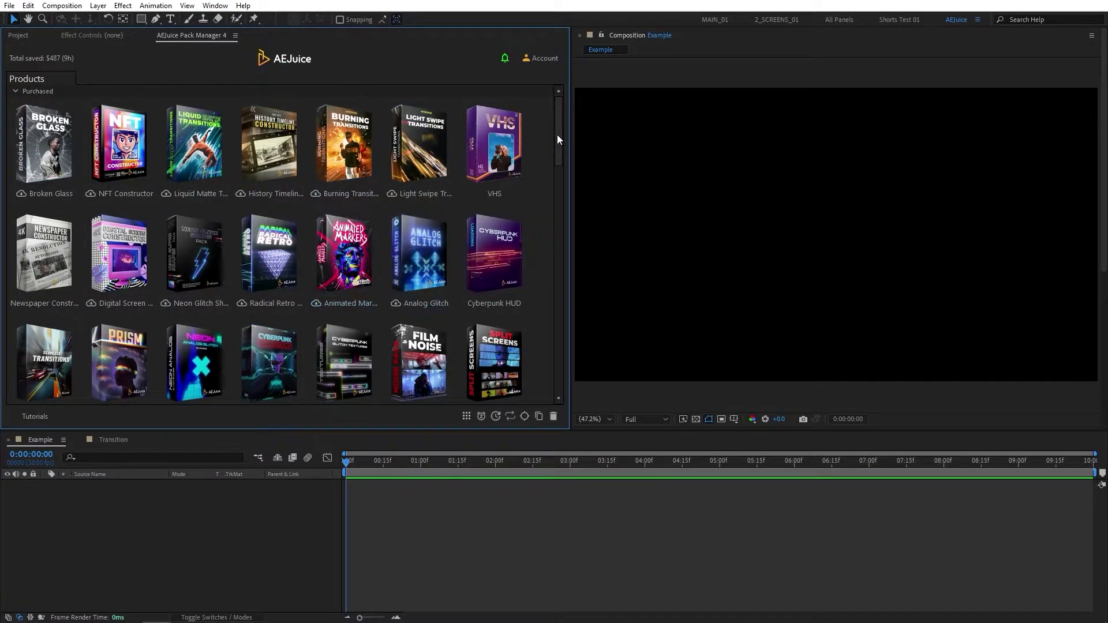
{"action": "left_click_drag", "start_coordinate": [559, 139], "coordinate": [564, 366]}
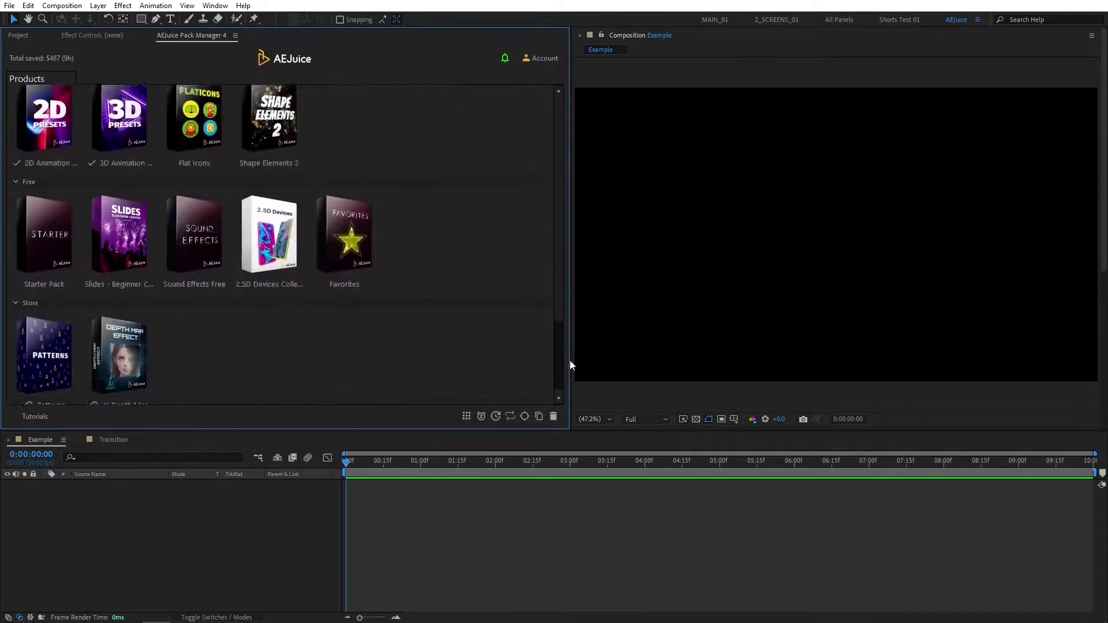
Insert Explosion 02 from the Starter Pack and drag it left in the viewer.
{"action": "left_click", "coordinate": [52, 218]}
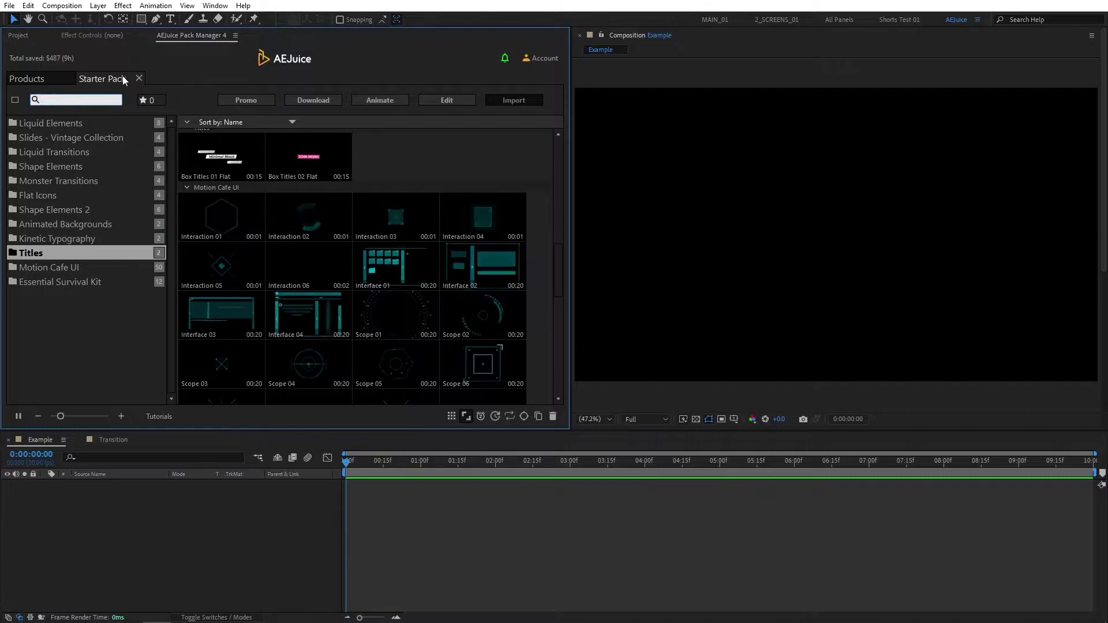
{"action": "left_click_drag", "start_coordinate": [565, 245], "coordinate": [557, 145]}
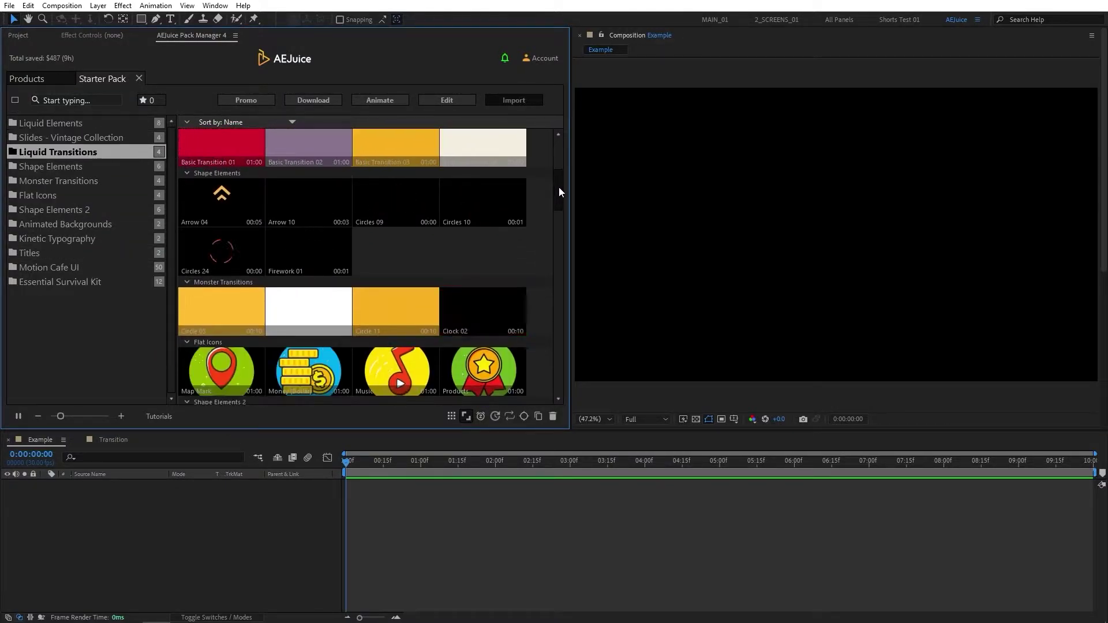
{"action": "mouse_move", "coordinate": [556, 158]}
{"action": "left_mouse_down"}
{"action": "mouse_move", "coordinate": [564, 262]}
{"action": "mouse_move", "coordinate": [563, 150]}
{"action": "left_mouse_up"}
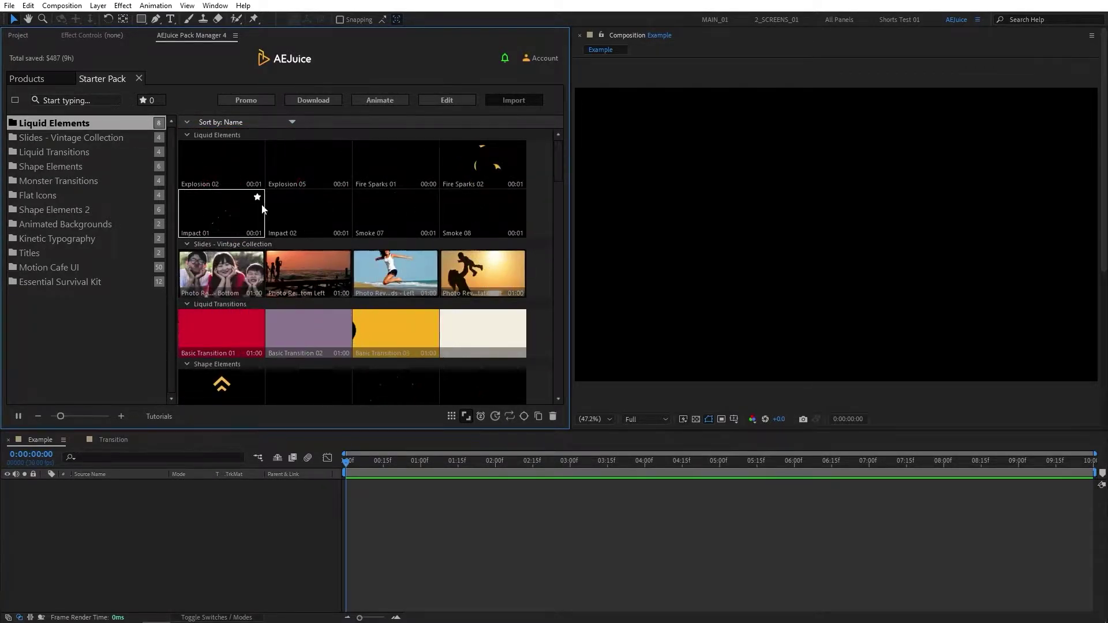
{"action": "mouse_move", "coordinate": [222, 163]}
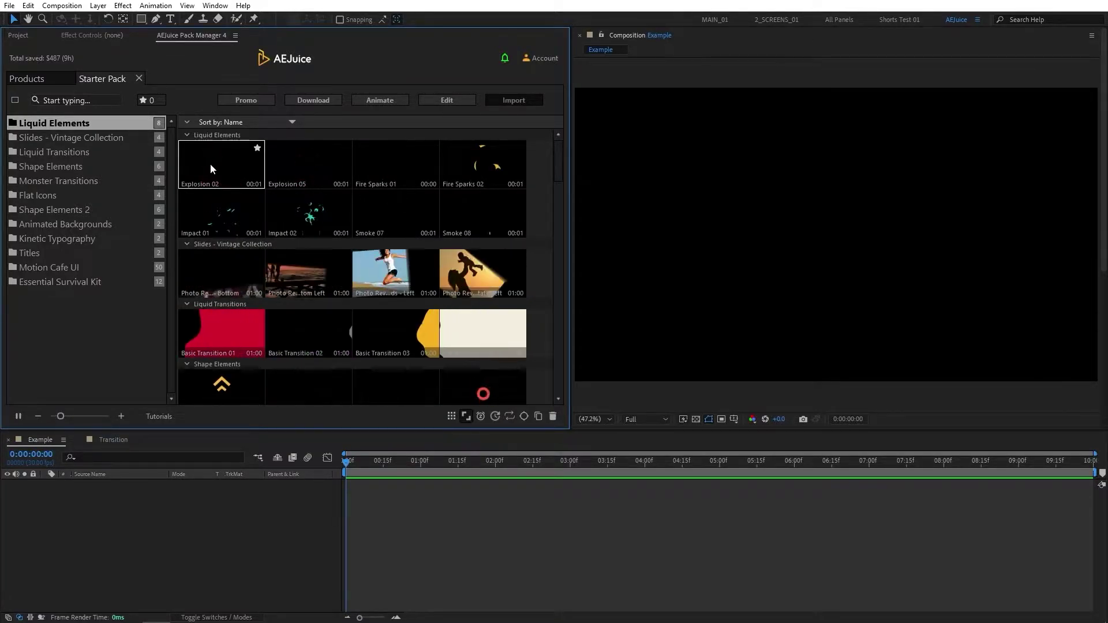
{"action": "double_click", "coordinate": [211, 164]}
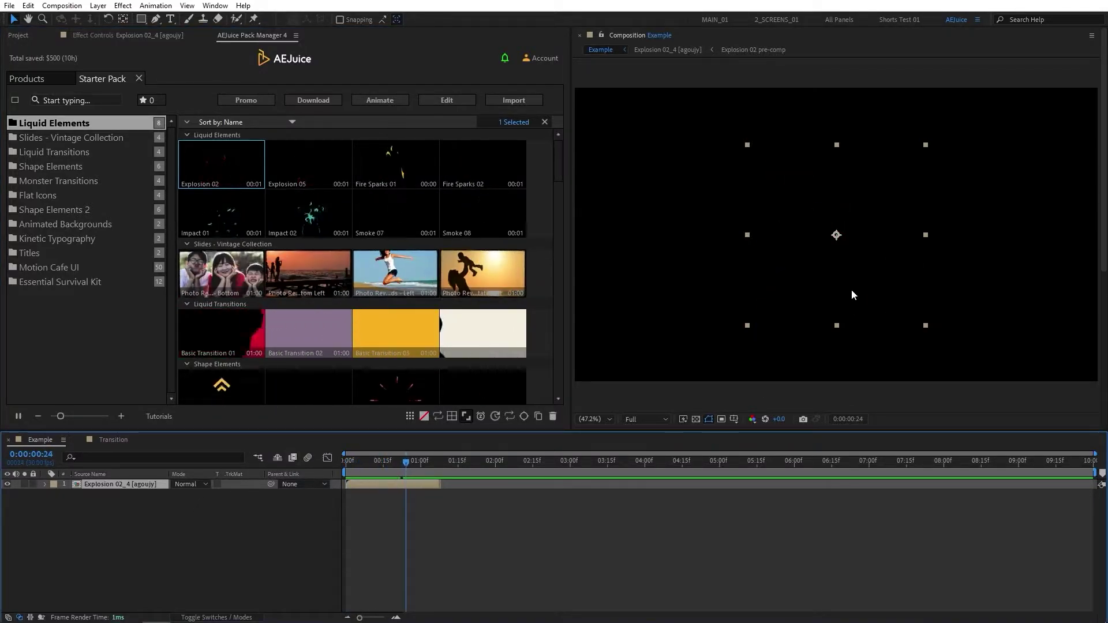
{"action": "mouse_move", "coordinate": [874, 278]}
{"action": "left_mouse_down"}
{"action": "mouse_move", "coordinate": [766, 269]}
{"action": "mouse_move", "coordinate": [721, 319]}
{"action": "left_mouse_up"}
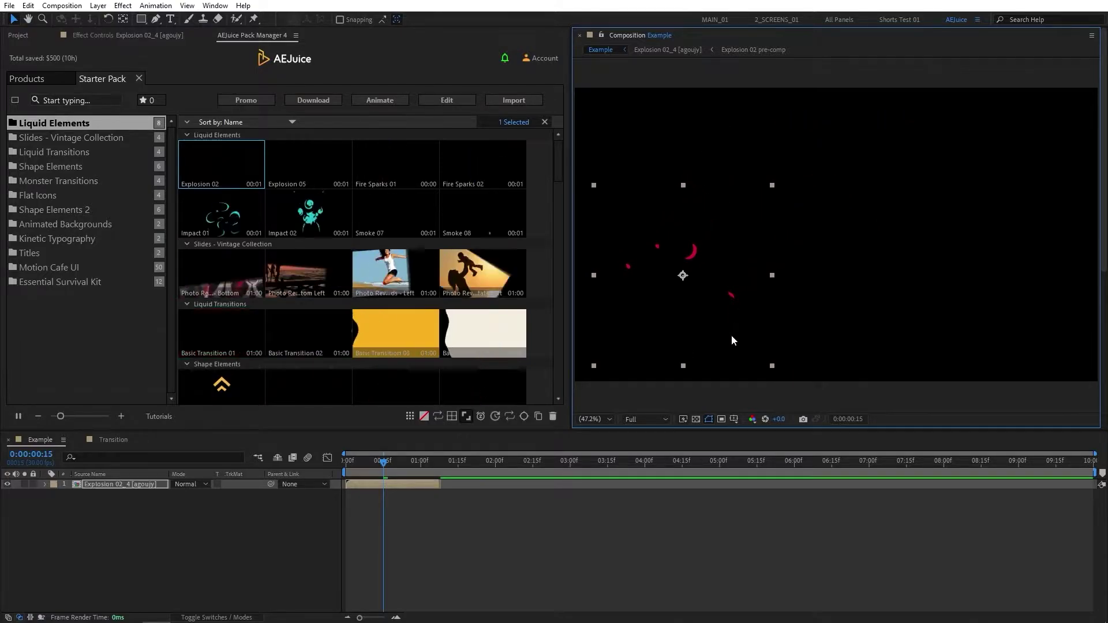
{"action": "left_click", "coordinate": [48, 82]}
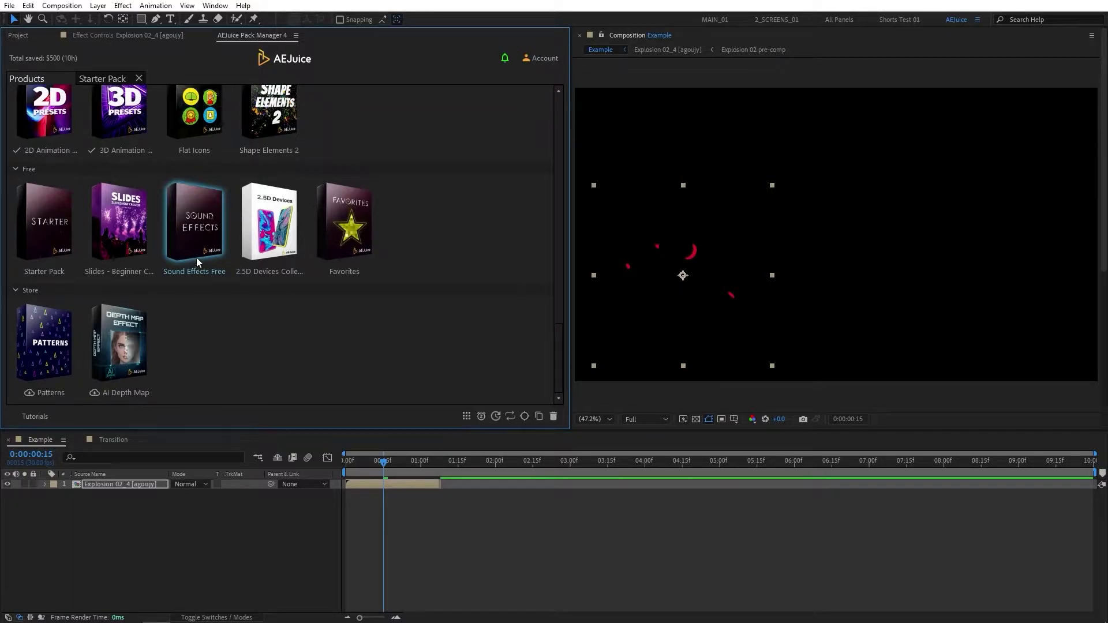
Browse the Bells and Whooshes categories of the free Sound Effects pack.
{"action": "left_click", "coordinate": [197, 218]}
{"action": "left_click_drag", "start_coordinate": [559, 256], "coordinate": [561, 173]}
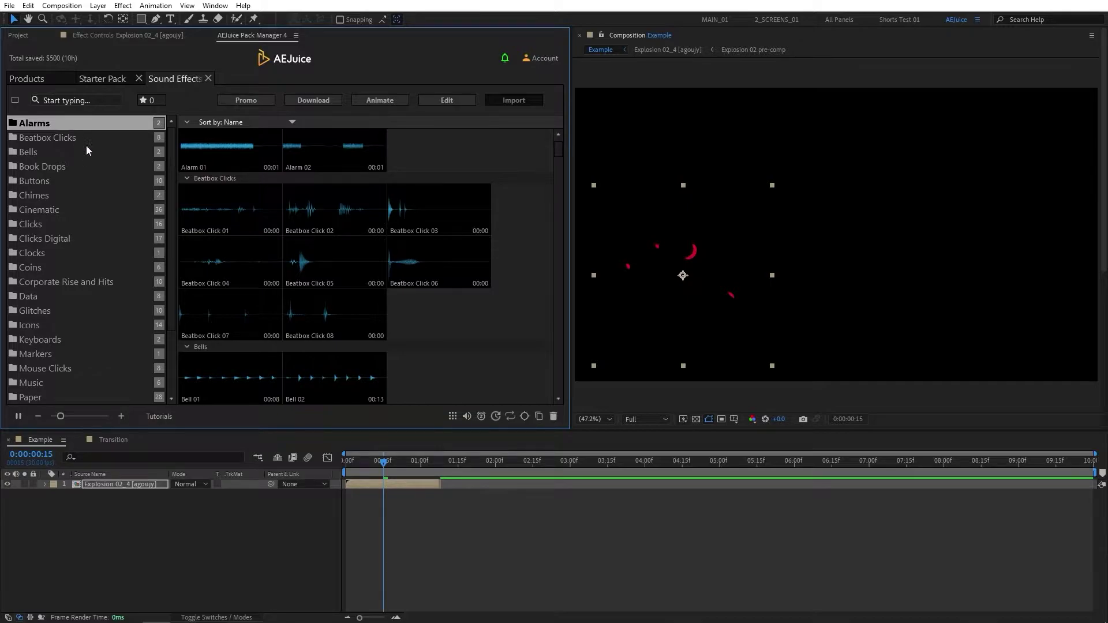
{"action": "left_click", "coordinate": [43, 153]}
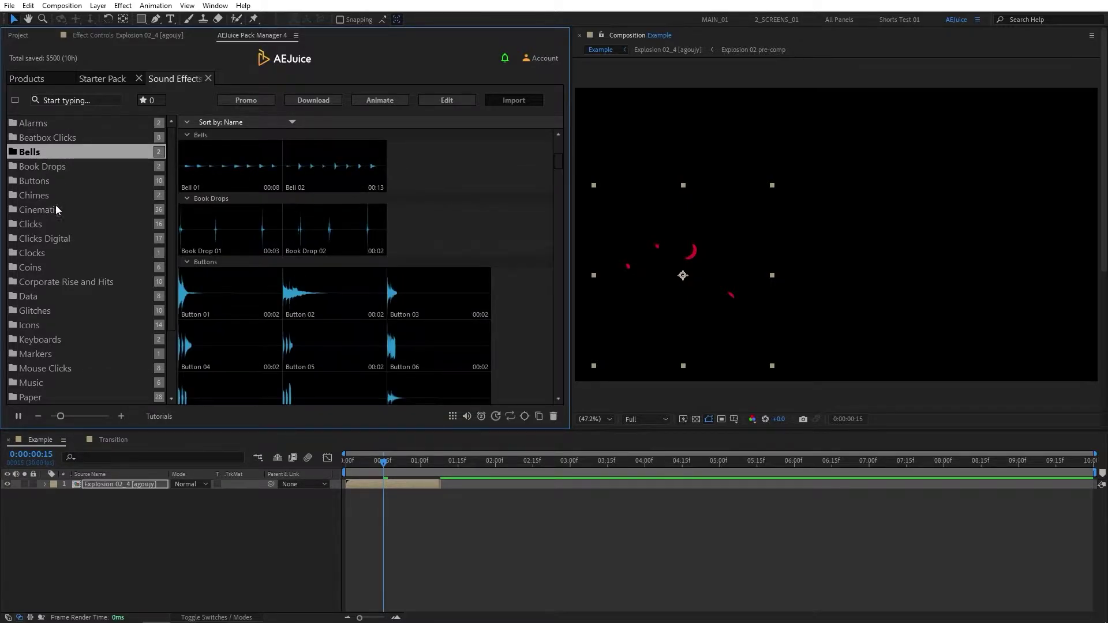
{"action": "scroll", "coordinate": [172, 247], "scroll_direction": "down", "scroll_amount": 3}
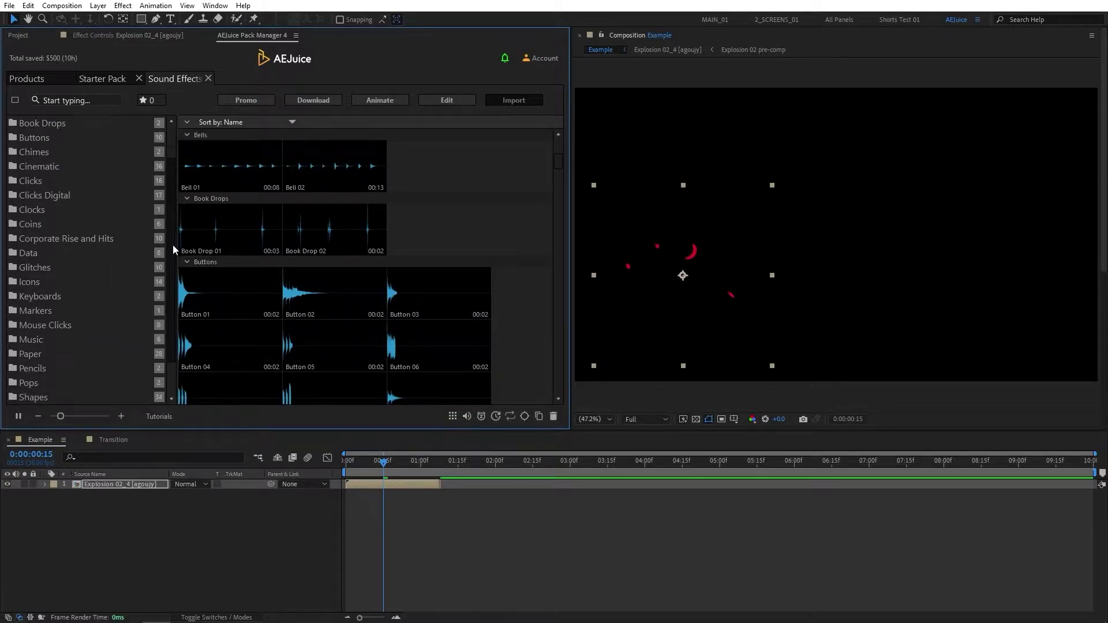
{"action": "scroll", "coordinate": [101, 338], "scroll_direction": "down", "scroll_amount": 2}
{"action": "scroll", "coordinate": [174, 341], "scroll_direction": "down", "scroll_amount": 1}
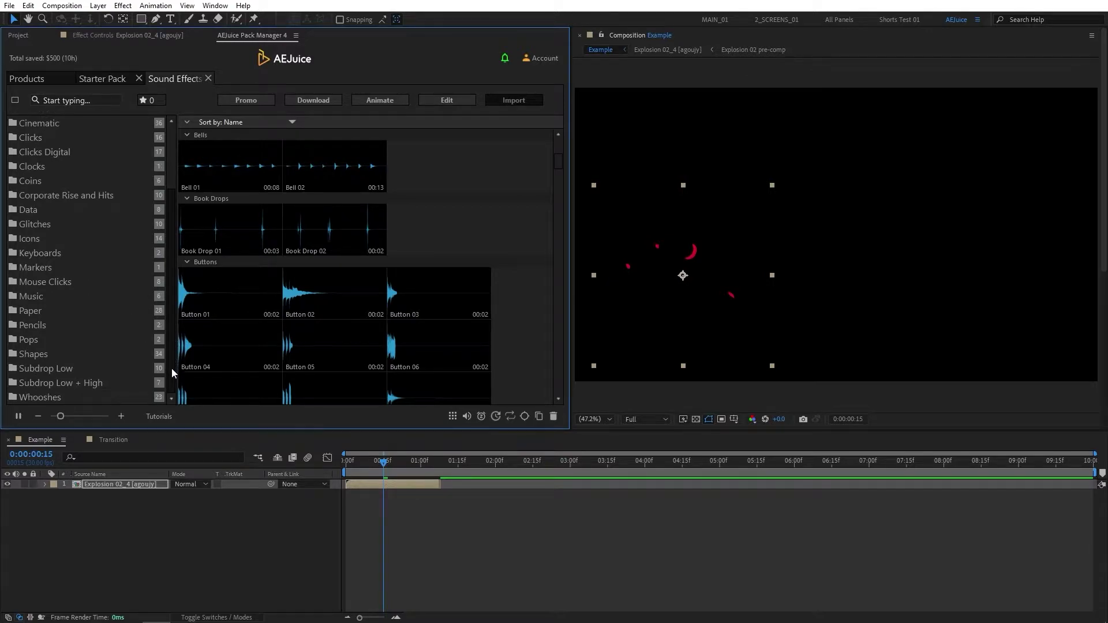
{"action": "left_click", "coordinate": [54, 397]}
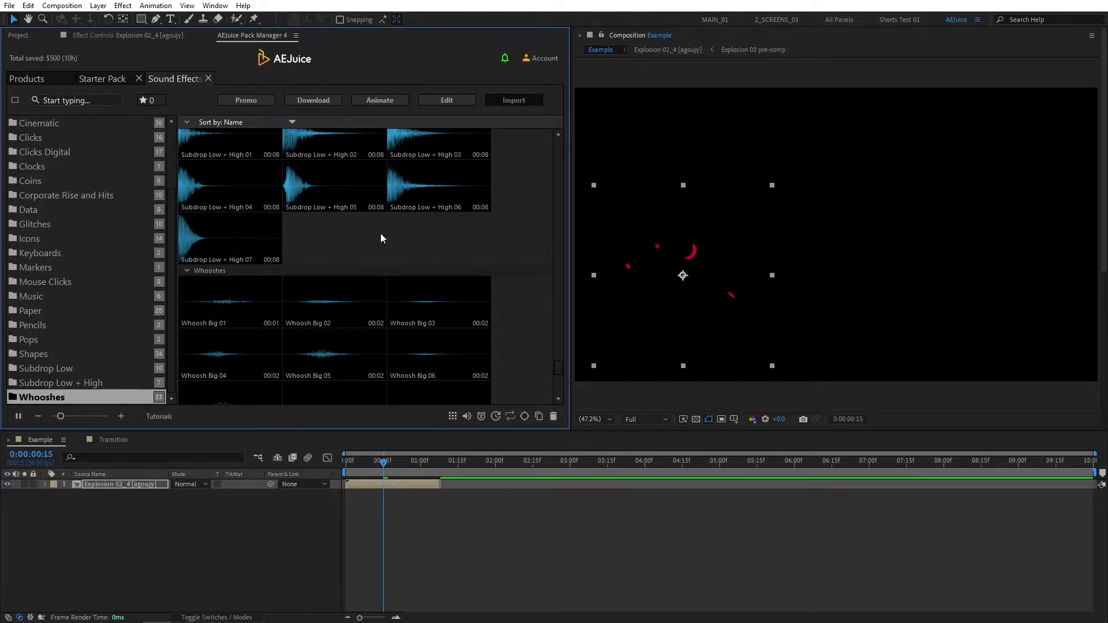
Go back to the AEJuice products list and open Seamless Transitions.
{"action": "left_click", "coordinate": [49, 79]}
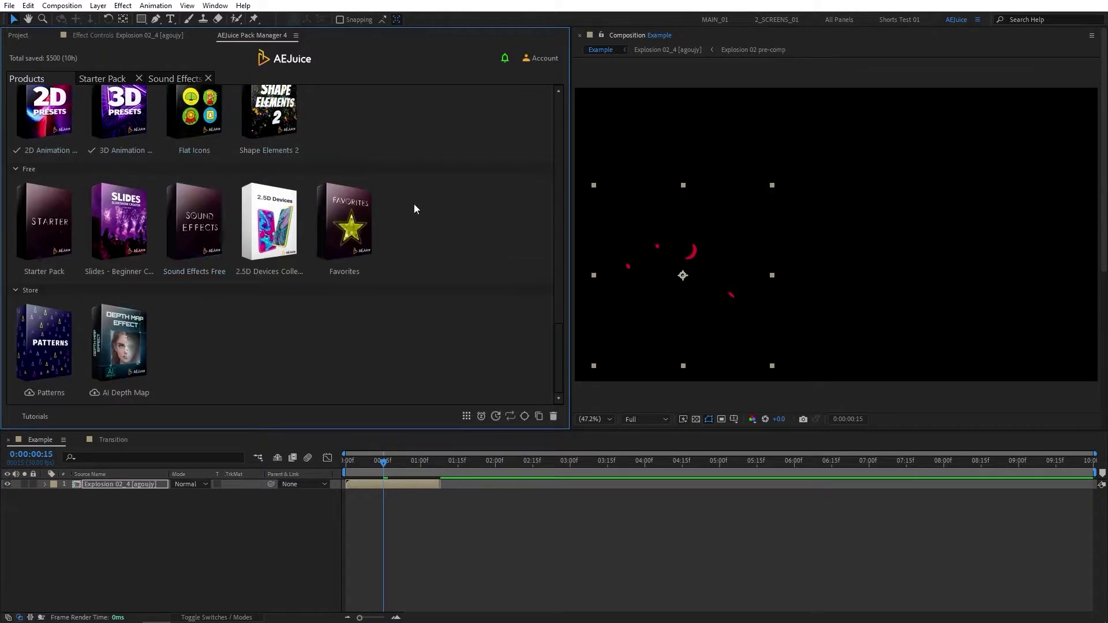
{"action": "left_click_drag", "start_coordinate": [560, 347], "coordinate": [563, 163]}
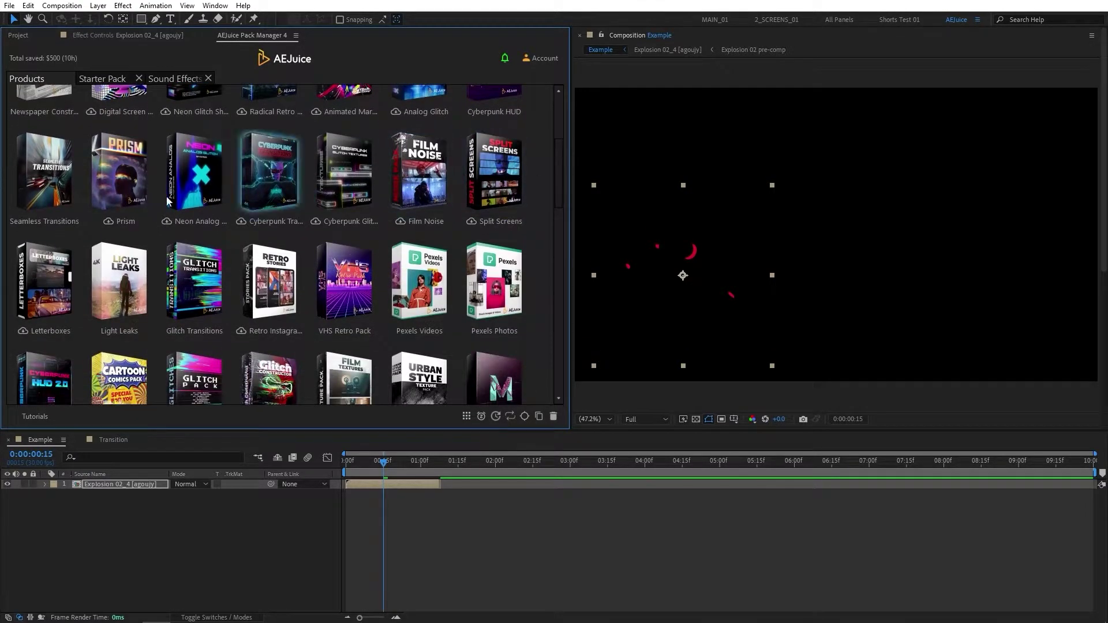
{"action": "left_click", "coordinate": [51, 176]}
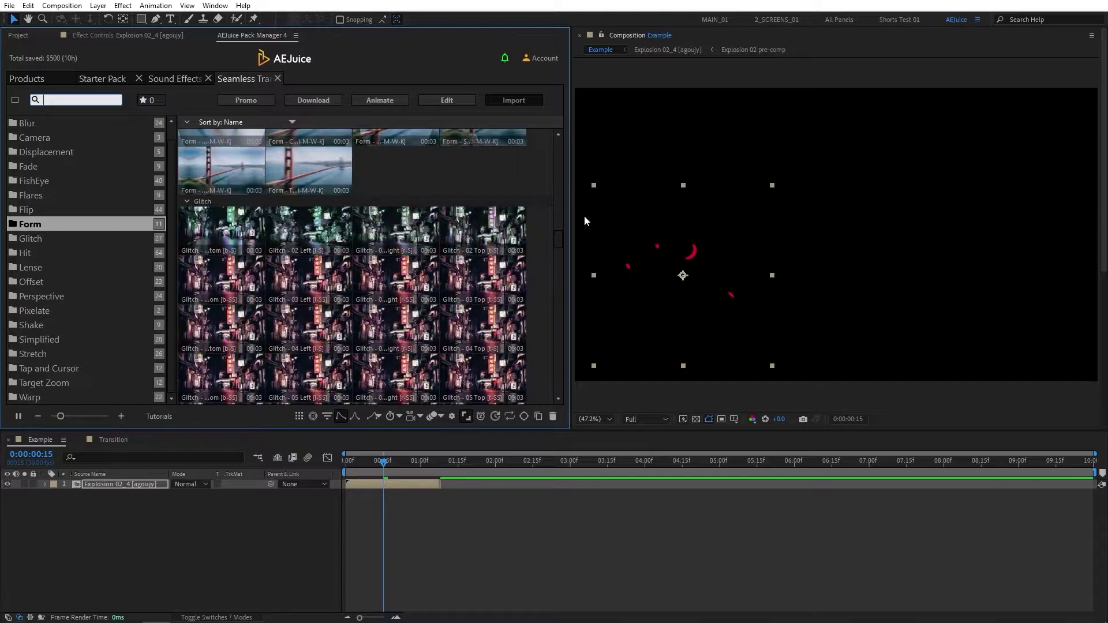
{"action": "left_click_drag", "start_coordinate": [560, 239], "coordinate": [560, 146]}
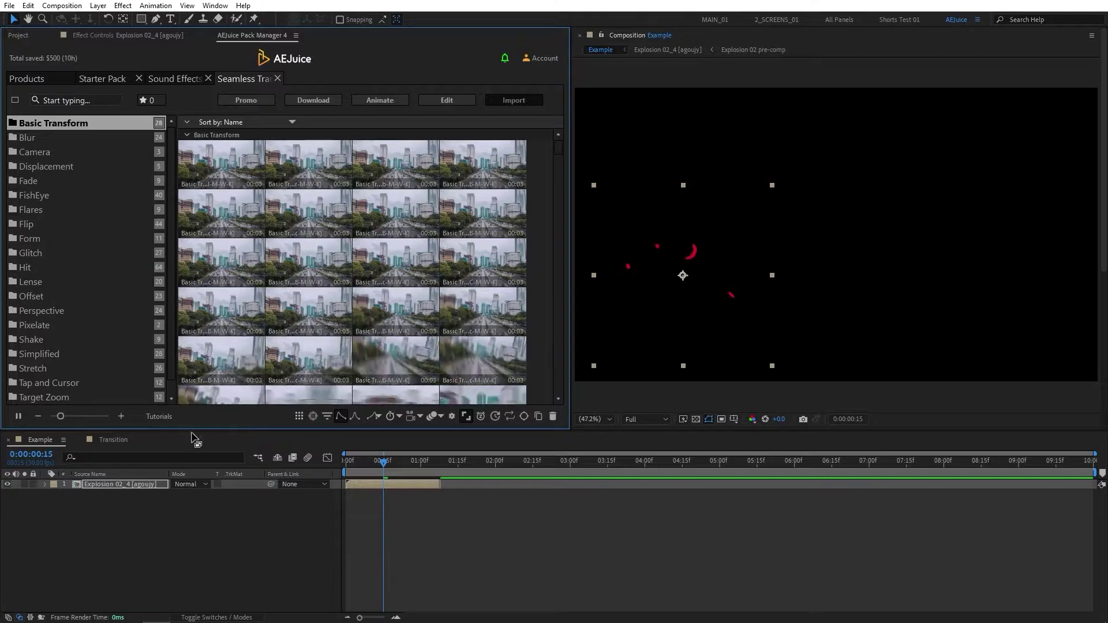
Play the Transition composition and park the playhead at the 0:00:05:00 cut.
{"action": "left_click", "coordinate": [112, 440]}
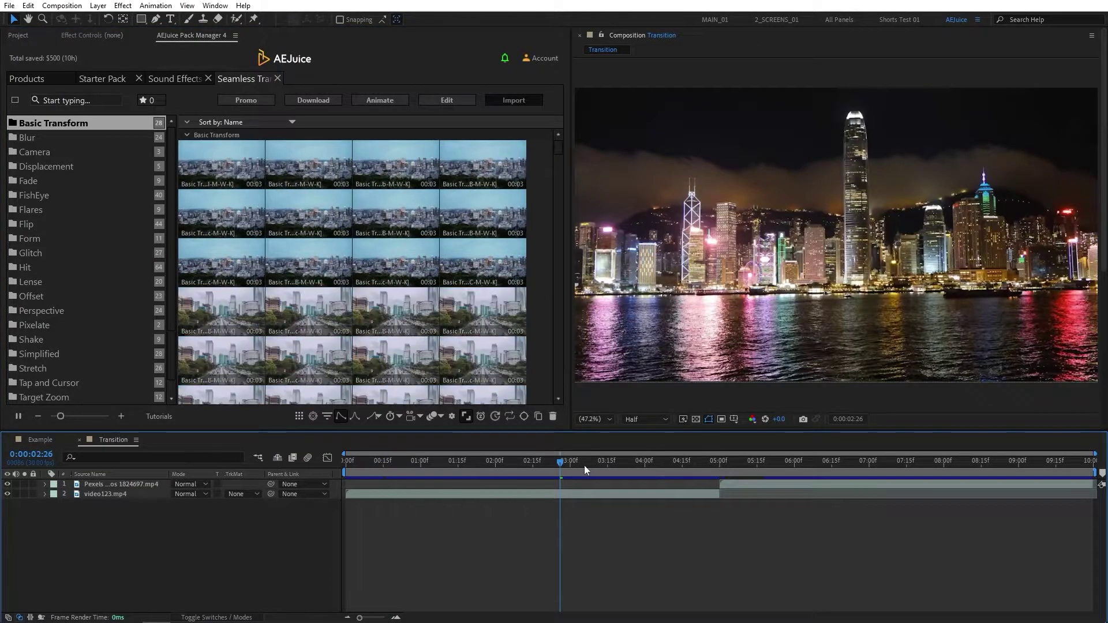
{"action": "key", "text": "space"}
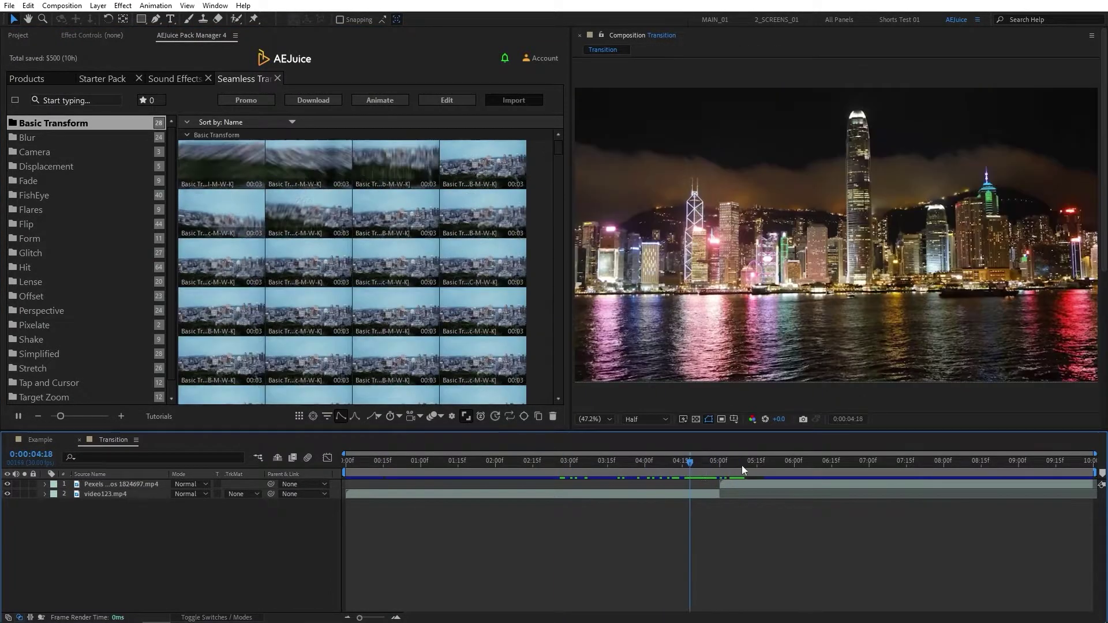
{"action": "left_click_drag", "start_coordinate": [690, 462], "coordinate": [710, 463]}
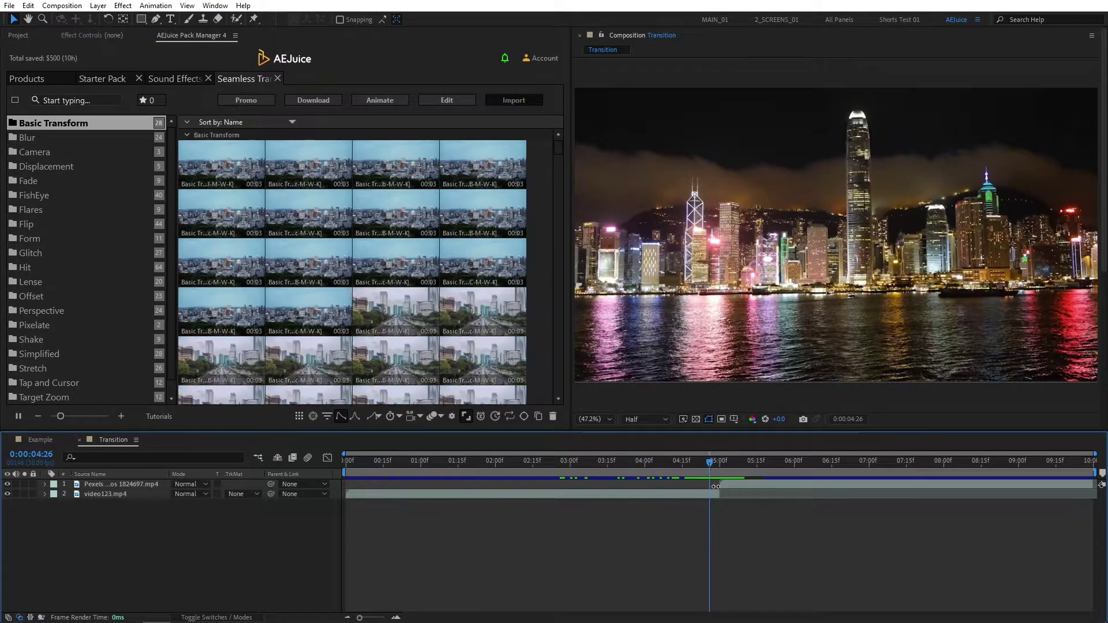
{"action": "left_click_drag", "start_coordinate": [710, 462], "coordinate": [721, 463]}
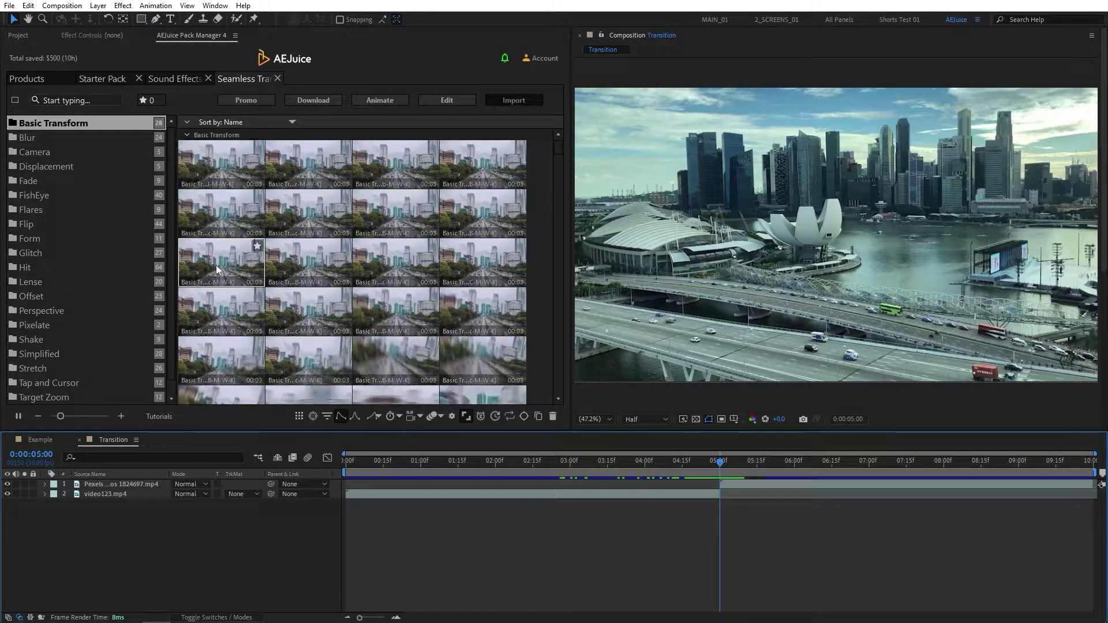
Add the Basic Transform CCW Top Left transition at the cut and play it back.
{"action": "double_click", "coordinate": [219, 260]}
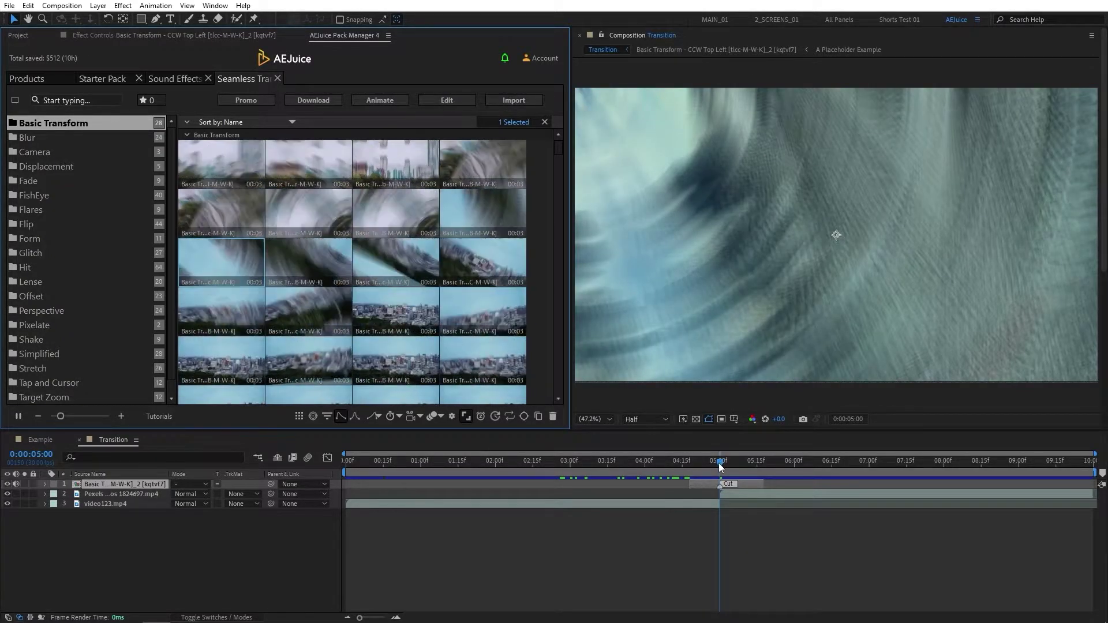
{"action": "mouse_move", "coordinate": [686, 465]}
{"action": "left_mouse_down"}
{"action": "mouse_move", "coordinate": [702, 469]}
{"action": "mouse_move", "coordinate": [684, 476]}
{"action": "left_mouse_up"}
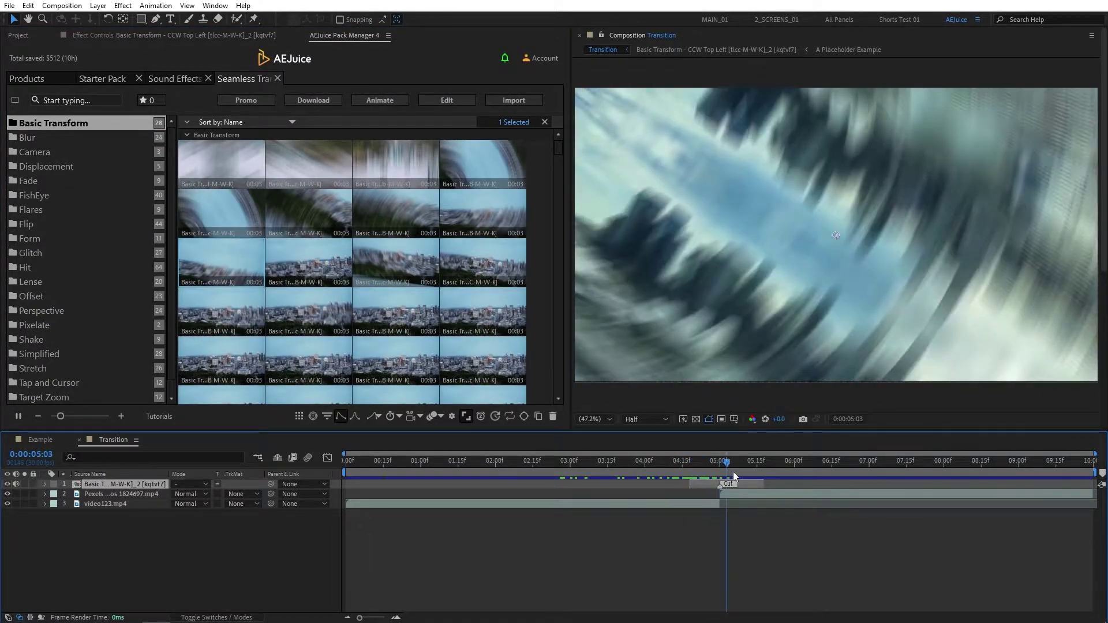
{"action": "key", "text": "space"}
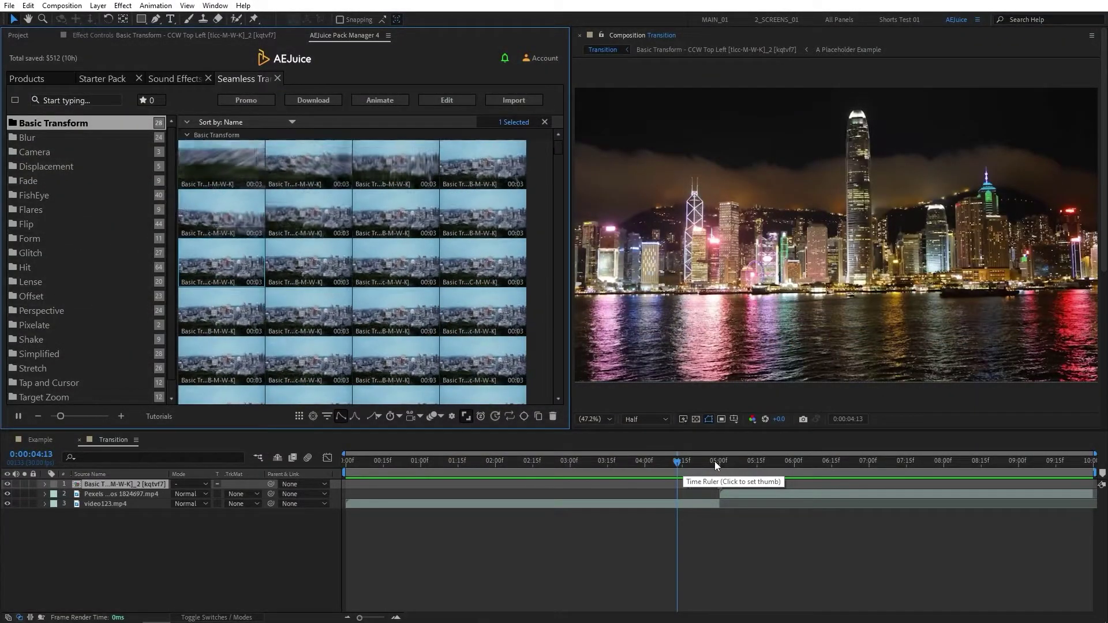
Delete the Basic Transform swirl transition layer at the cut.
{"action": "left_click", "coordinate": [714, 466]}
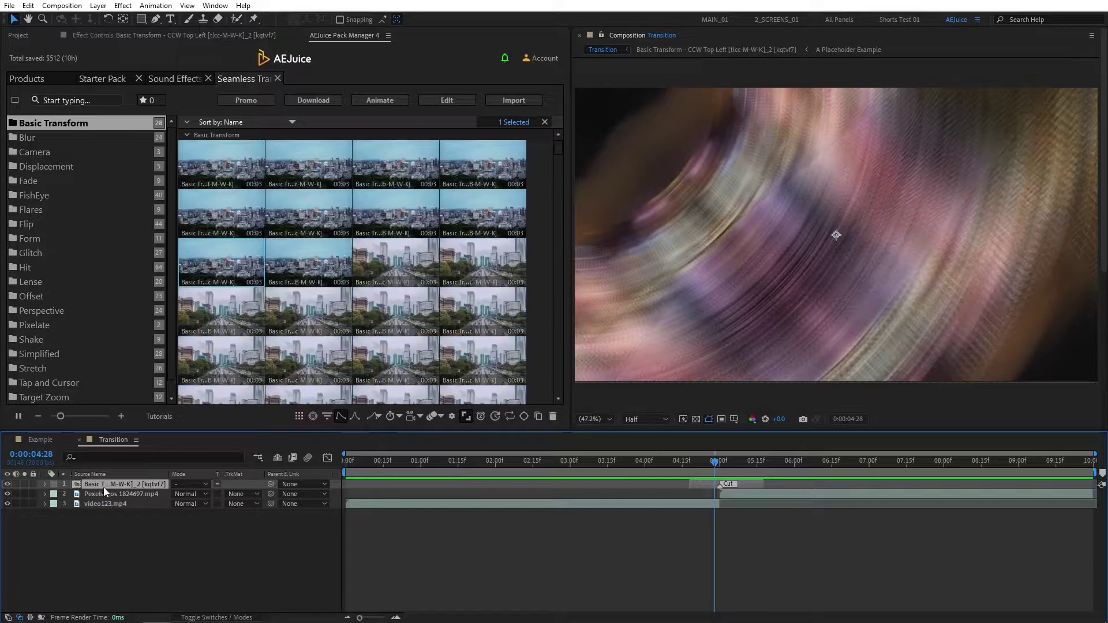
{"action": "key", "text": "Delete"}
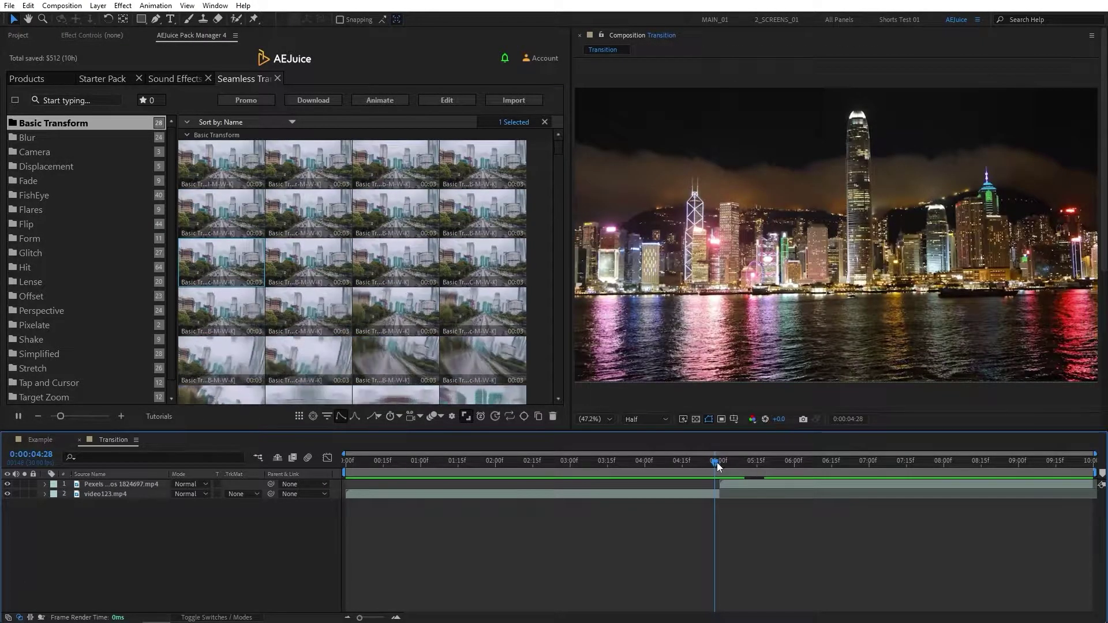
{"action": "left_click_drag", "start_coordinate": [717, 462], "coordinate": [721, 463]}
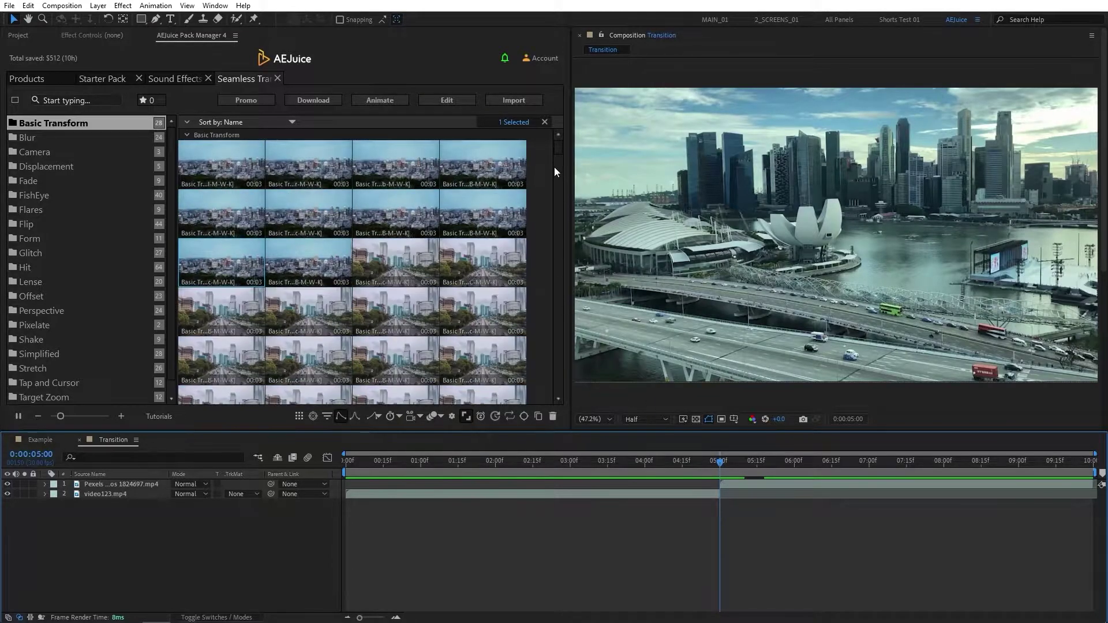
{"action": "scroll", "coordinate": [558, 154], "scroll_direction": "down", "scroll_amount": 3}
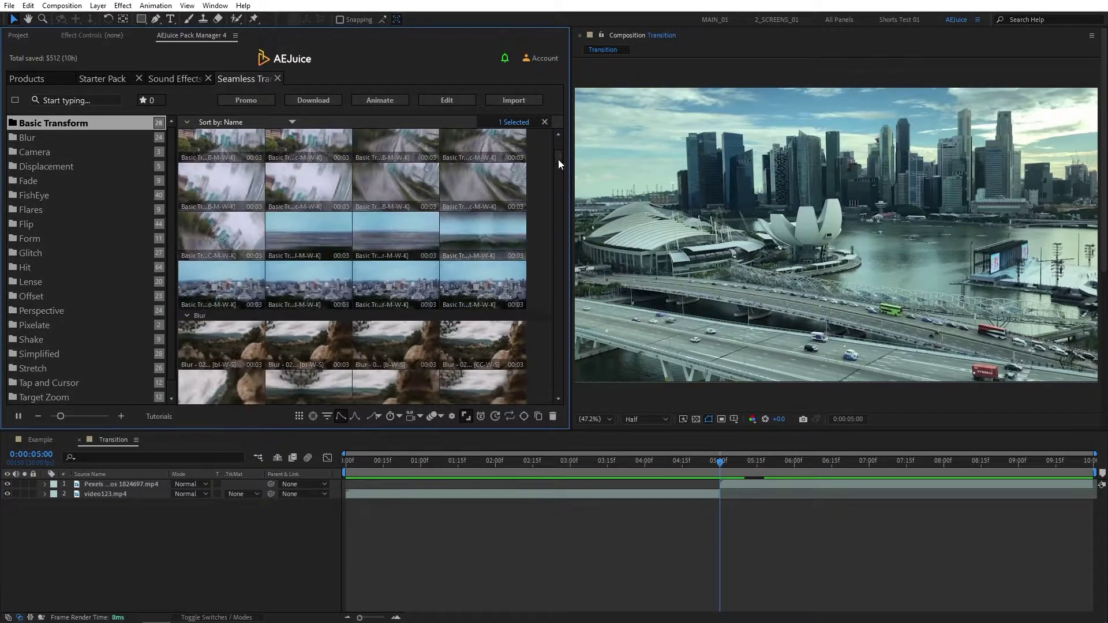
Add the Glitch - 04 Bottom transition and scrub through its preview.
{"action": "left_click", "coordinate": [24, 254]}
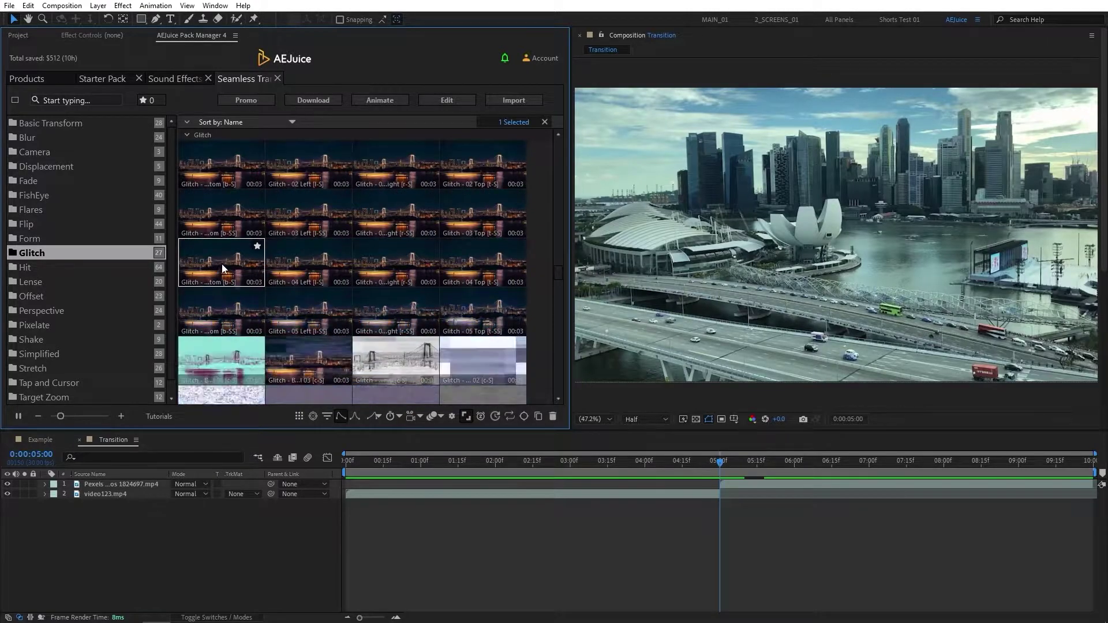
{"action": "double_click", "coordinate": [224, 269]}
{"action": "left_click_drag", "start_coordinate": [699, 463], "coordinate": [677, 464]}
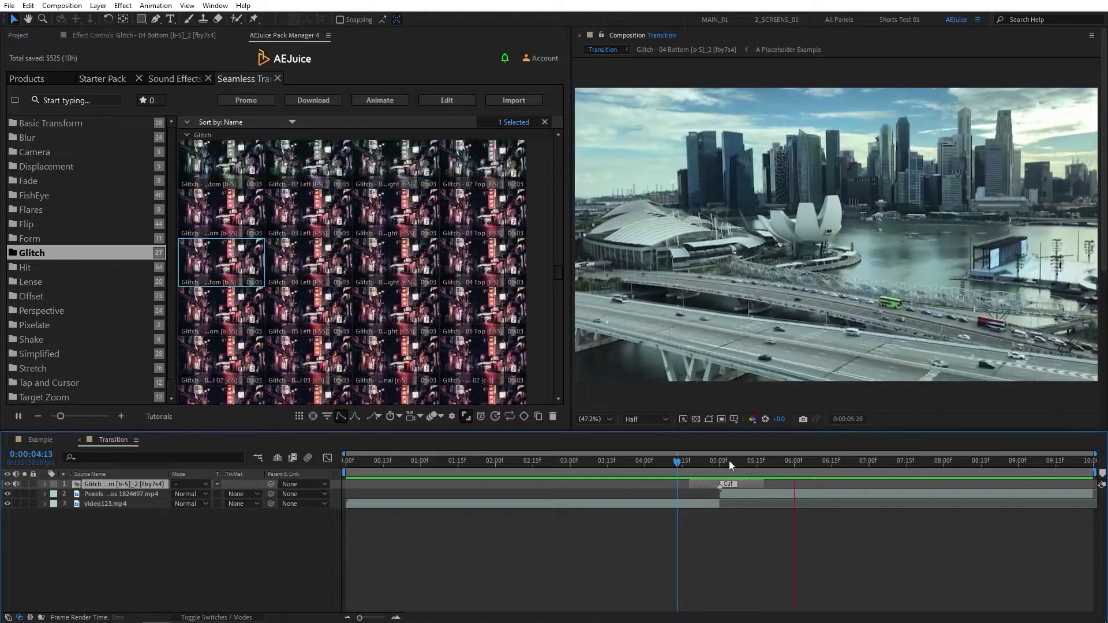
{"action": "key", "text": "space"}
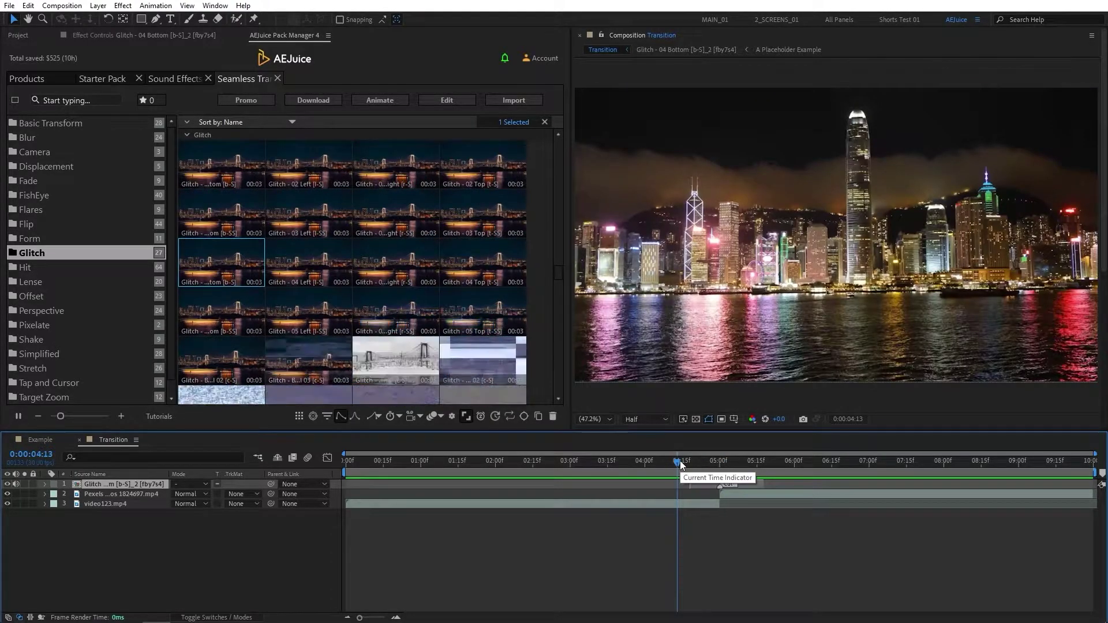
{"action": "left_click_drag", "start_coordinate": [681, 465], "coordinate": [685, 465]}
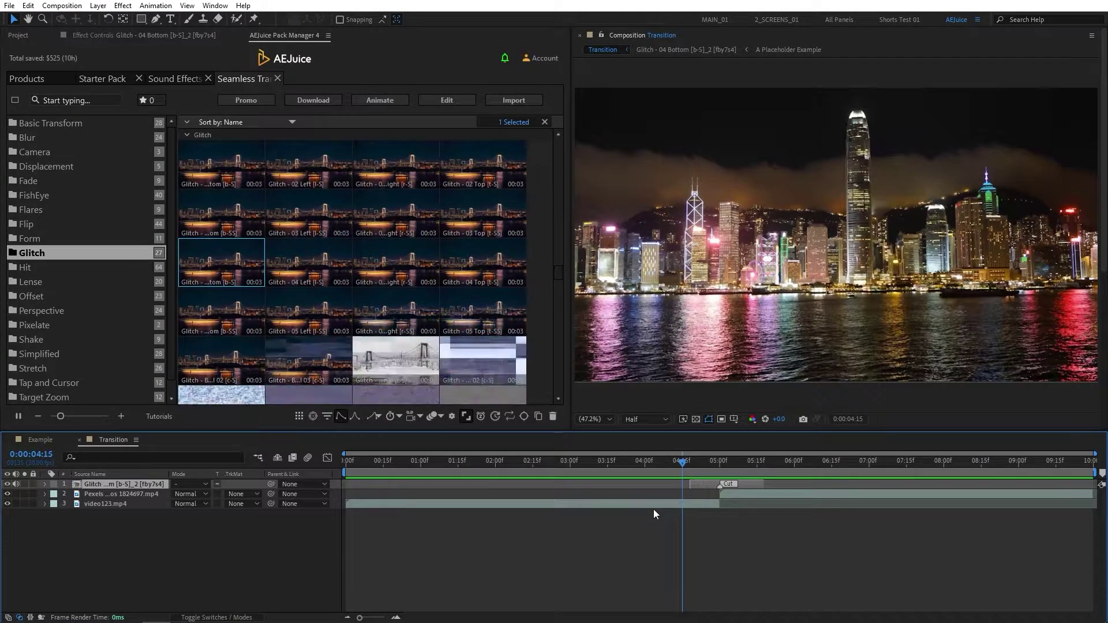
{"action": "left_click_drag", "start_coordinate": [686, 471], "coordinate": [786, 473]}
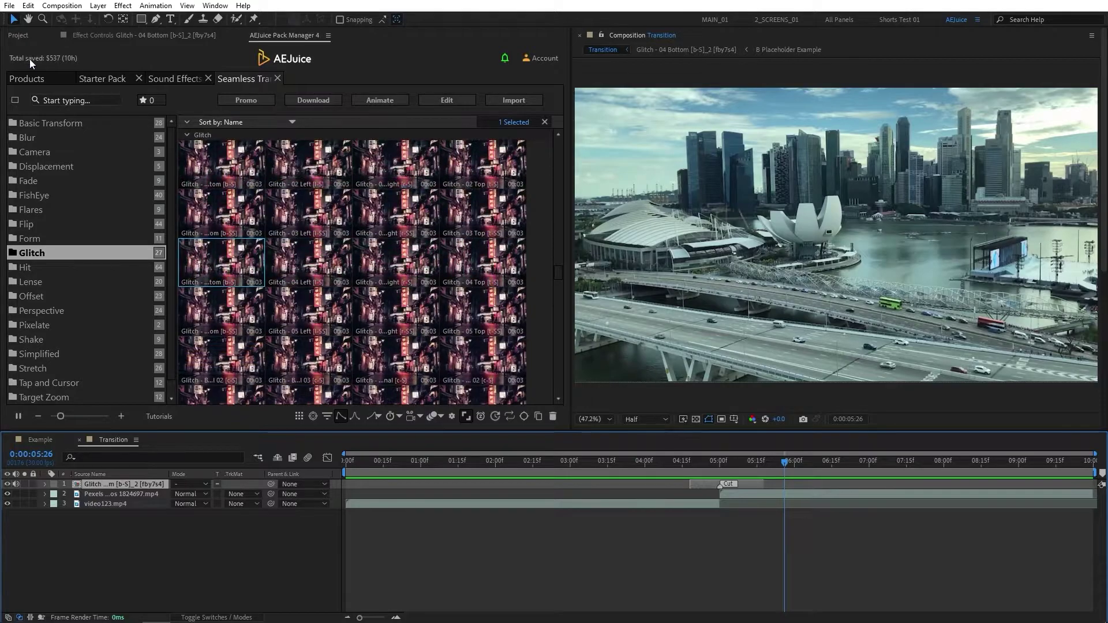
Open the VHS Retro Pack from the AEJuice products catalog.
{"action": "left_click", "coordinate": [29, 79]}
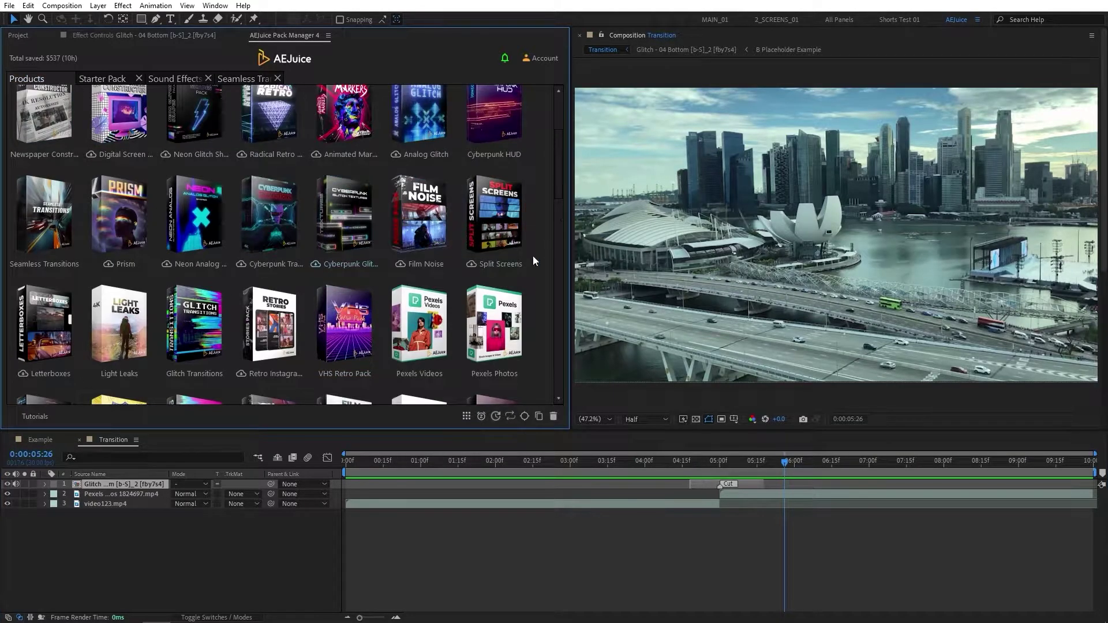
{"action": "left_click", "coordinate": [343, 331]}
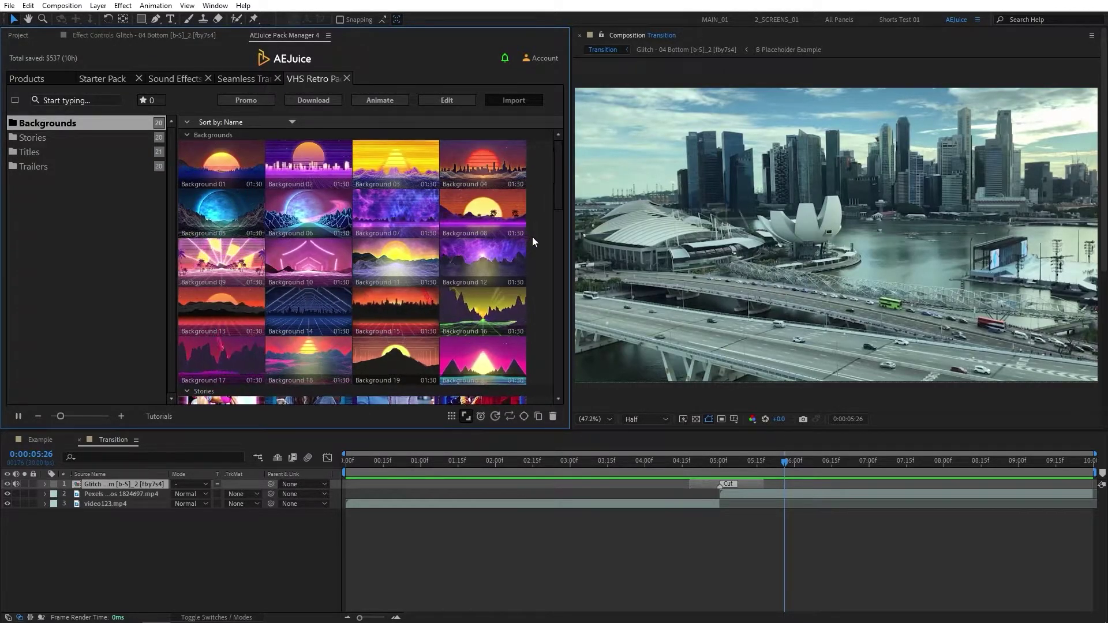
{"action": "left_click_drag", "start_coordinate": [559, 205], "coordinate": [559, 209]}
{"action": "scroll", "coordinate": [558, 209], "scroll_direction": "up", "scroll_amount": 1}
Drop Background 02 onto the Example timeline at its start and scrub through it.
{"action": "left_click", "coordinate": [34, 441]}
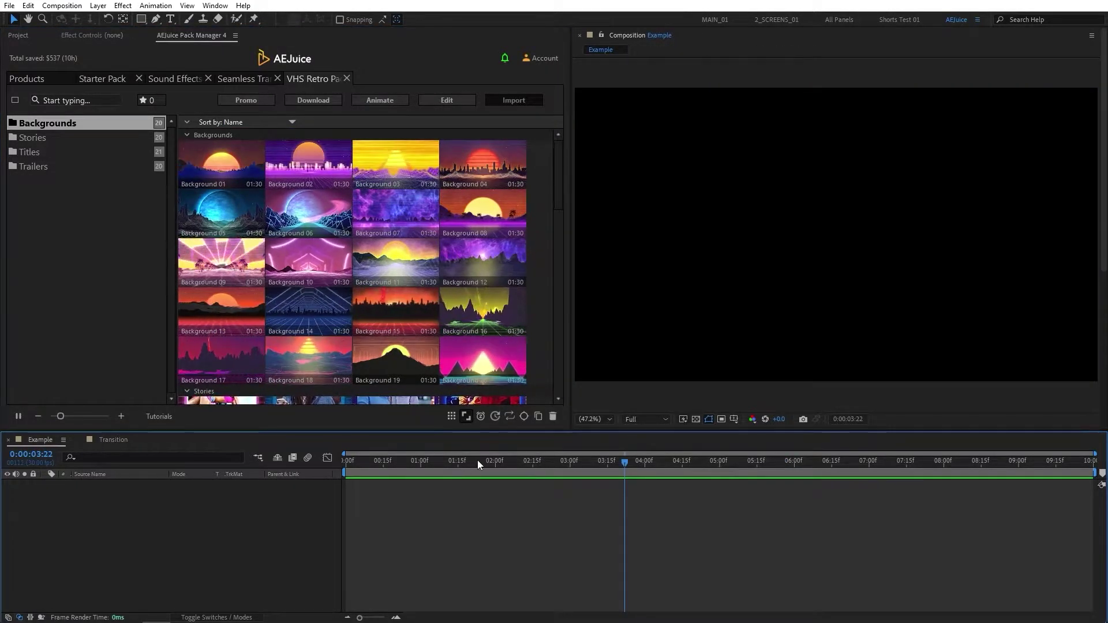
{"action": "key", "text": "Home"}
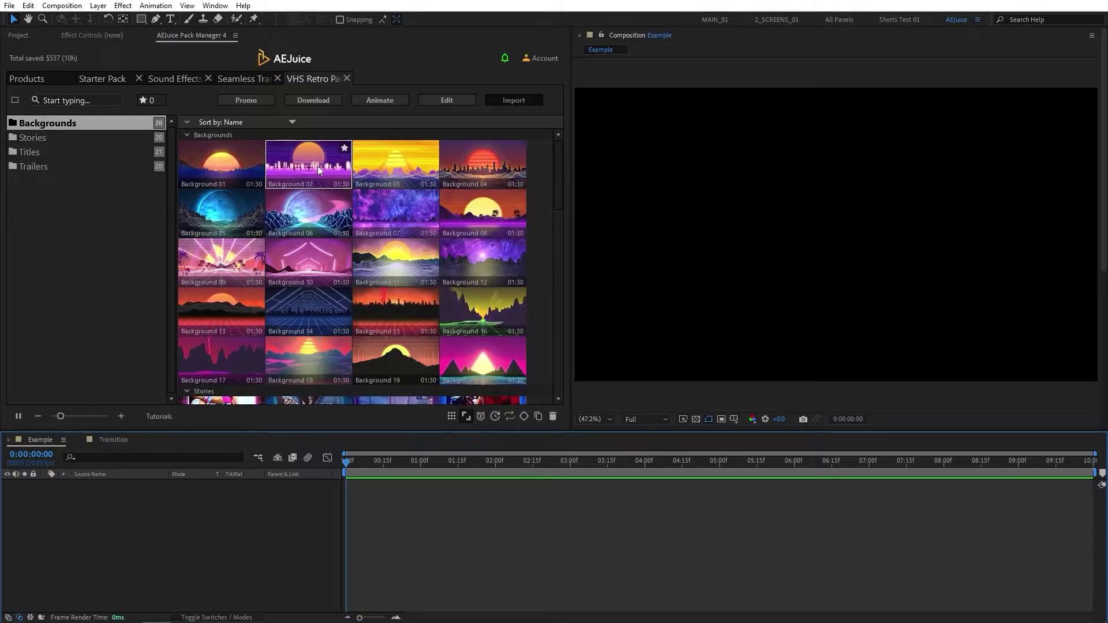
{"action": "left_click", "coordinate": [308, 171]}
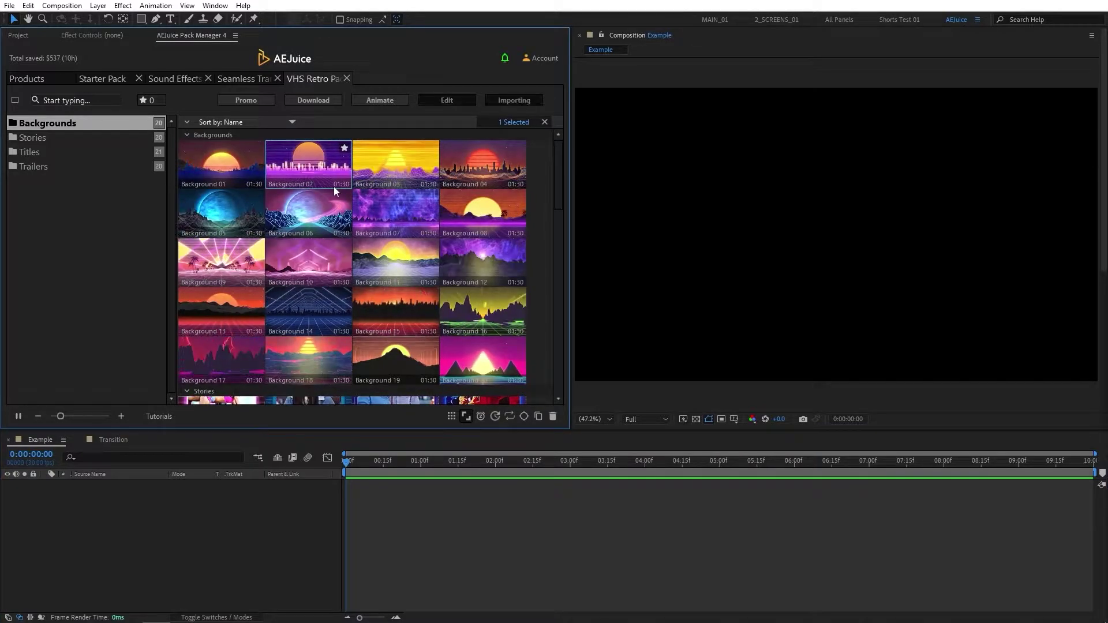
{"action": "mouse_move", "coordinate": [305, 173]}
{"action": "left_mouse_down"}
{"action": "mouse_move", "coordinate": [357, 469]}
{"action": "mouse_move", "coordinate": [434, 470]}
{"action": "left_mouse_up"}
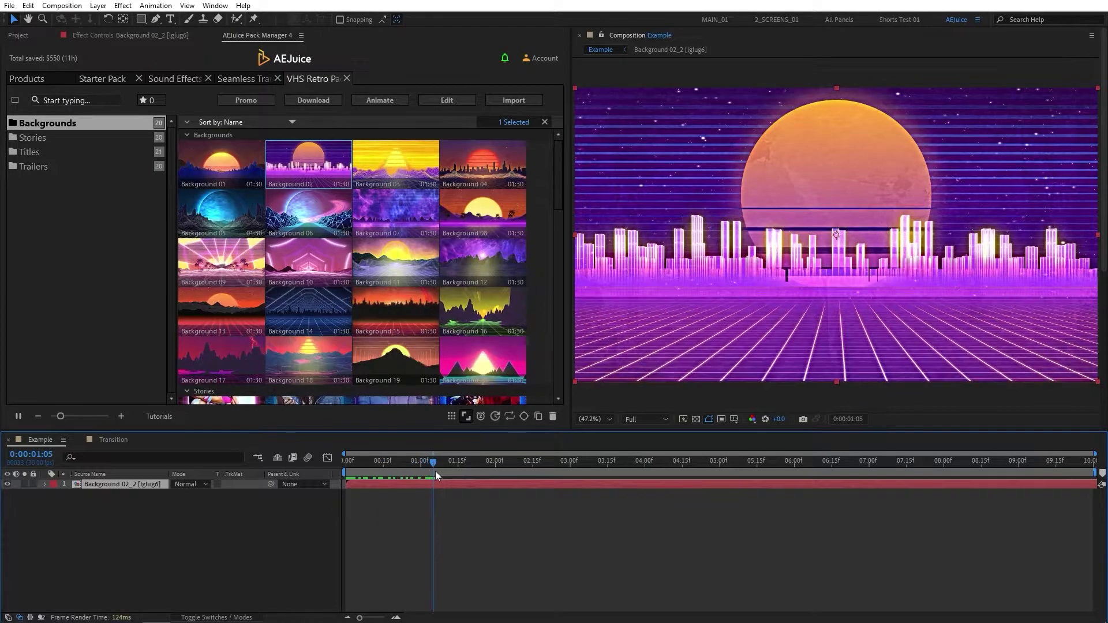
{"action": "mouse_move", "coordinate": [433, 467]}
{"action": "left_mouse_down"}
{"action": "mouse_move", "coordinate": [526, 469]}
{"action": "mouse_move", "coordinate": [344, 480]}
{"action": "mouse_move", "coordinate": [409, 465]}
{"action": "left_mouse_up"}
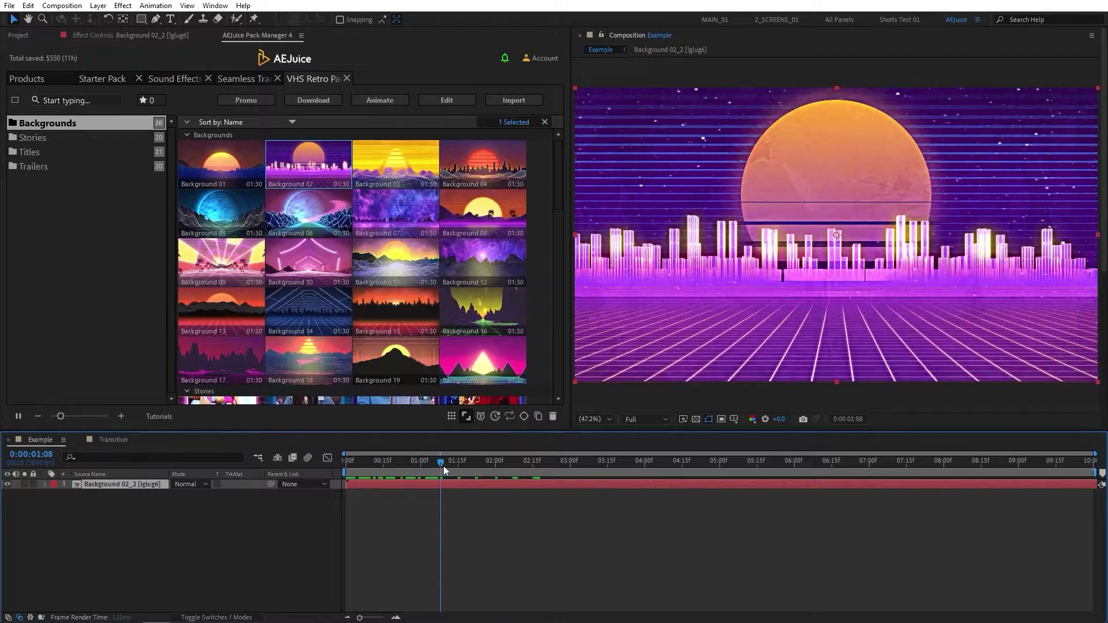
{"action": "left_click_drag", "start_coordinate": [409, 465], "coordinate": [552, 463]}
{"action": "scroll", "coordinate": [557, 206], "scroll_direction": "down", "scroll_amount": 1}
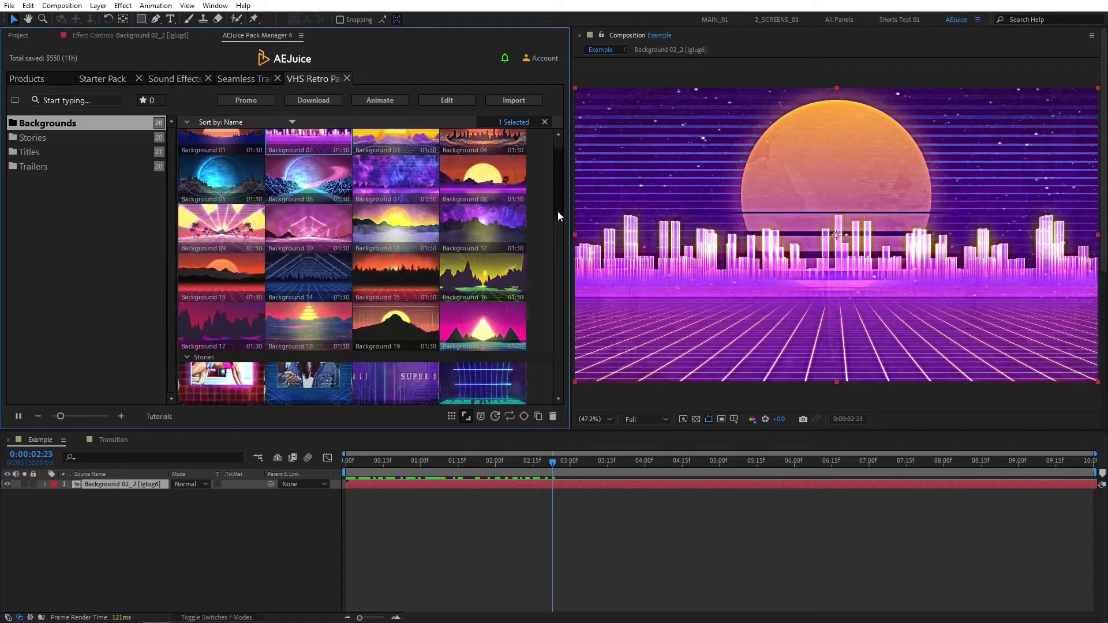
{"action": "scroll", "coordinate": [558, 215], "scroll_direction": "down", "scroll_amount": 3}
{"action": "scroll", "coordinate": [557, 225], "scroll_direction": "up", "scroll_amount": 4}
{"action": "left_click", "coordinate": [48, 139]}
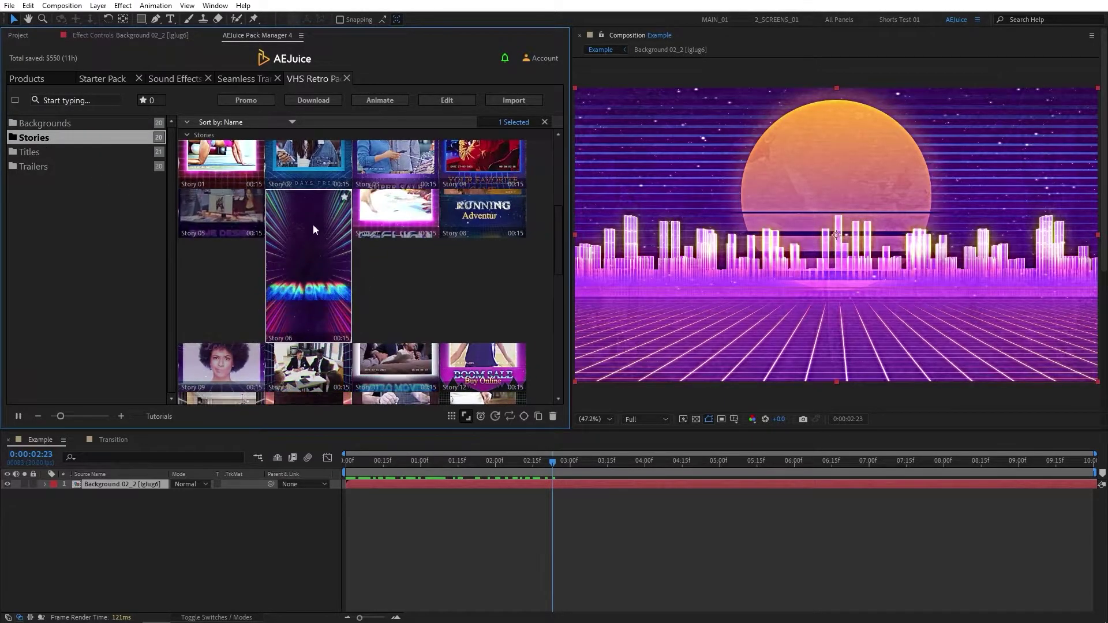
{"action": "left_click", "coordinate": [33, 152]}
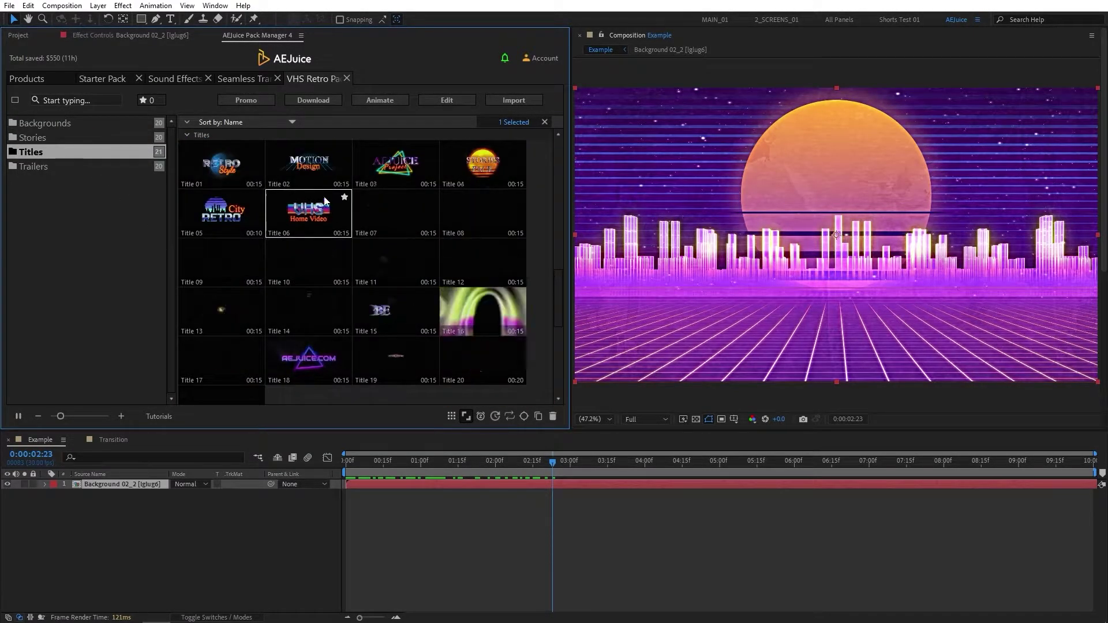
{"action": "mouse_move", "coordinate": [221, 211]}
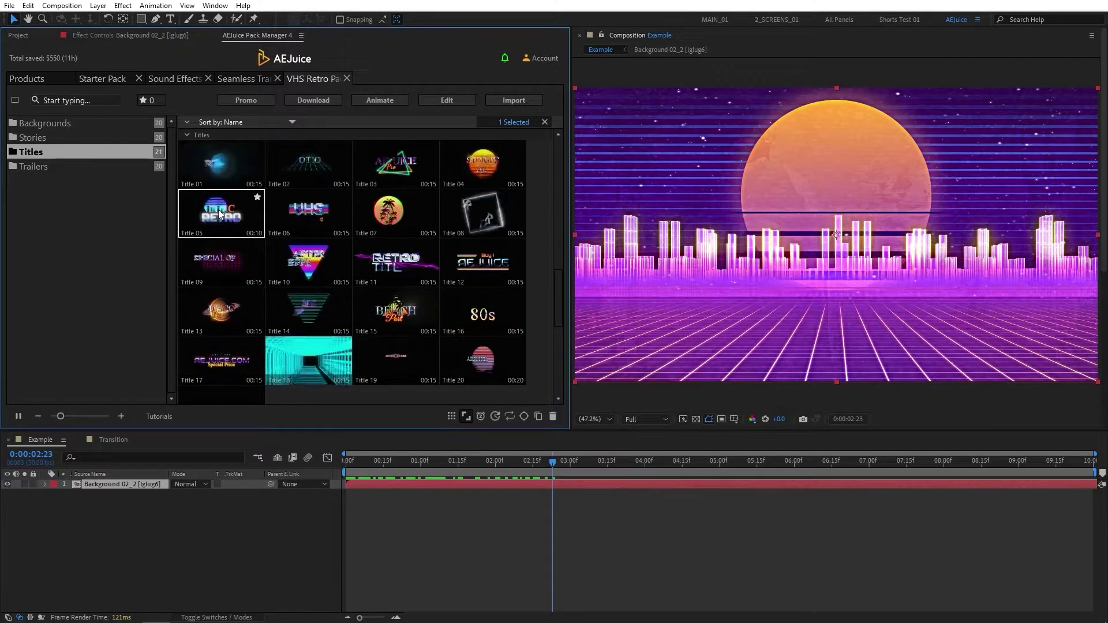
{"action": "scroll", "coordinate": [555, 290], "scroll_direction": "down", "scroll_amount": 1}
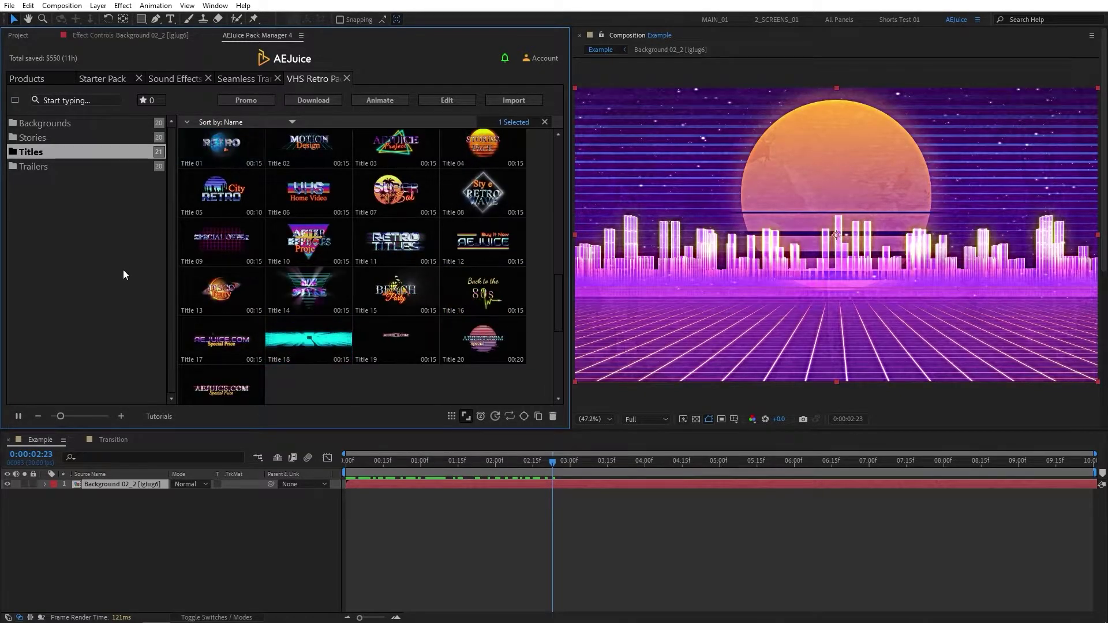
{"action": "left_click", "coordinate": [40, 168]}
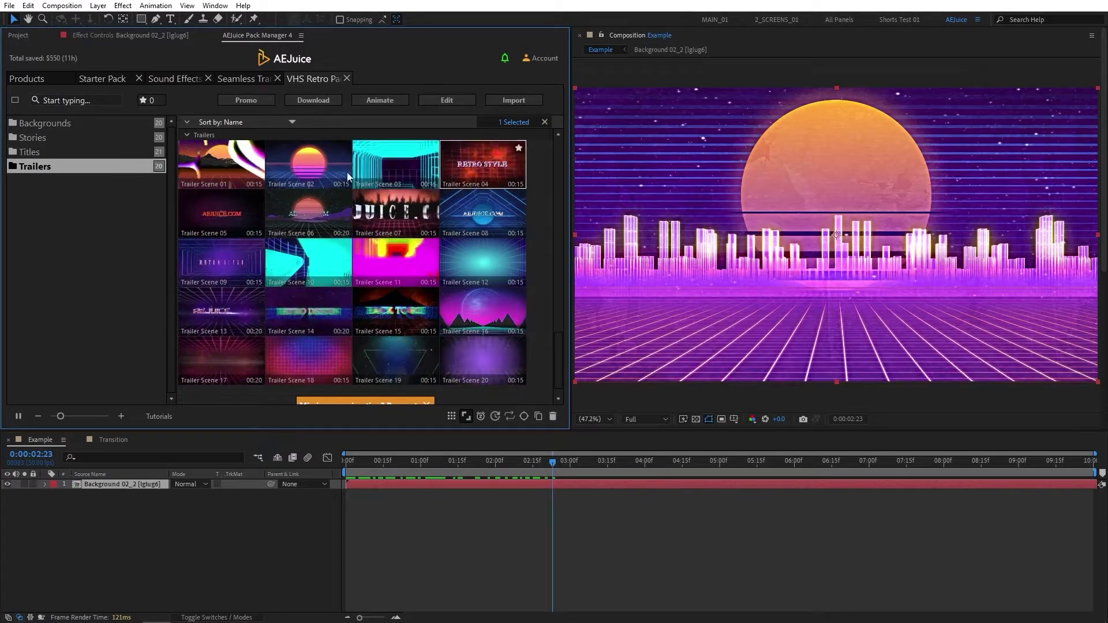
{"action": "left_click", "coordinate": [79, 122]}
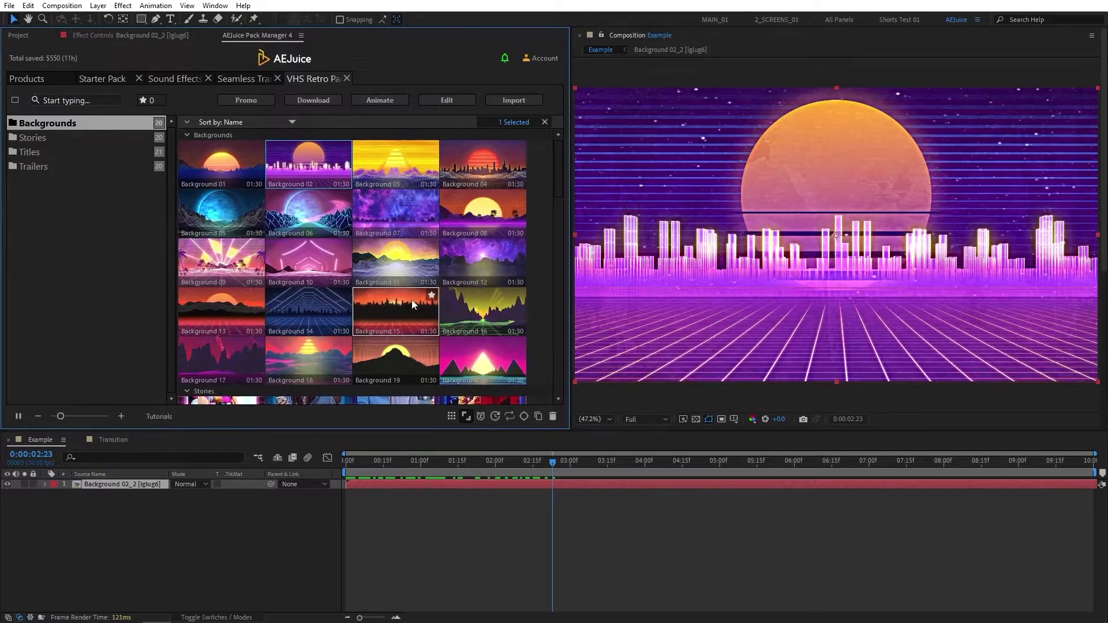
Open the Titles pack and jump through its Simple Titles and YouTube sections.
{"action": "left_click", "coordinate": [46, 80]}
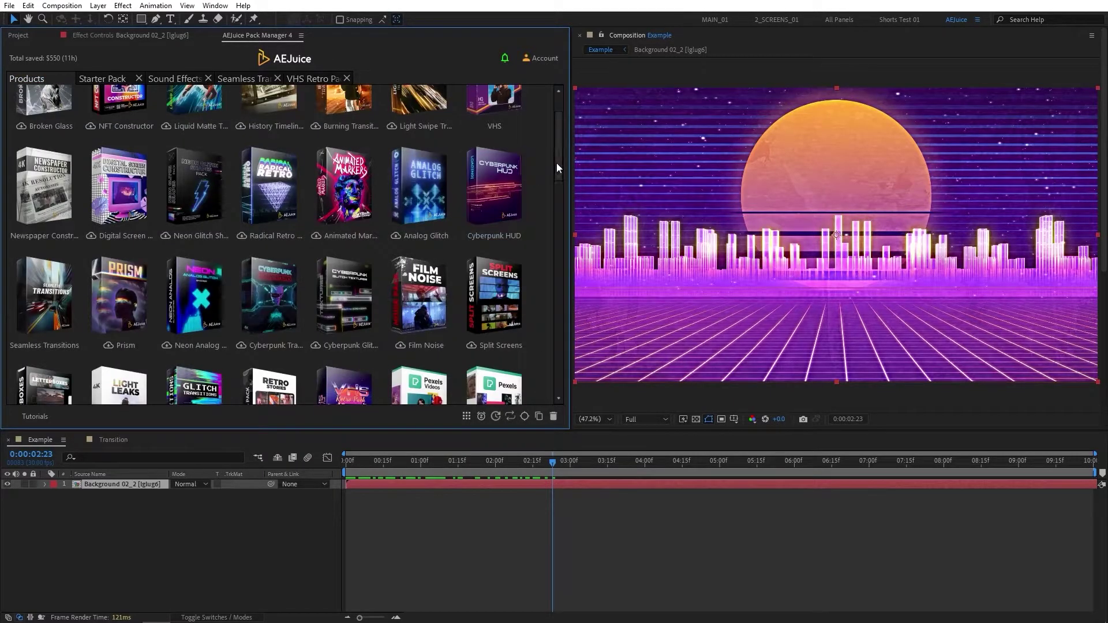
{"action": "left_click_drag", "start_coordinate": [557, 162], "coordinate": [566, 268]}
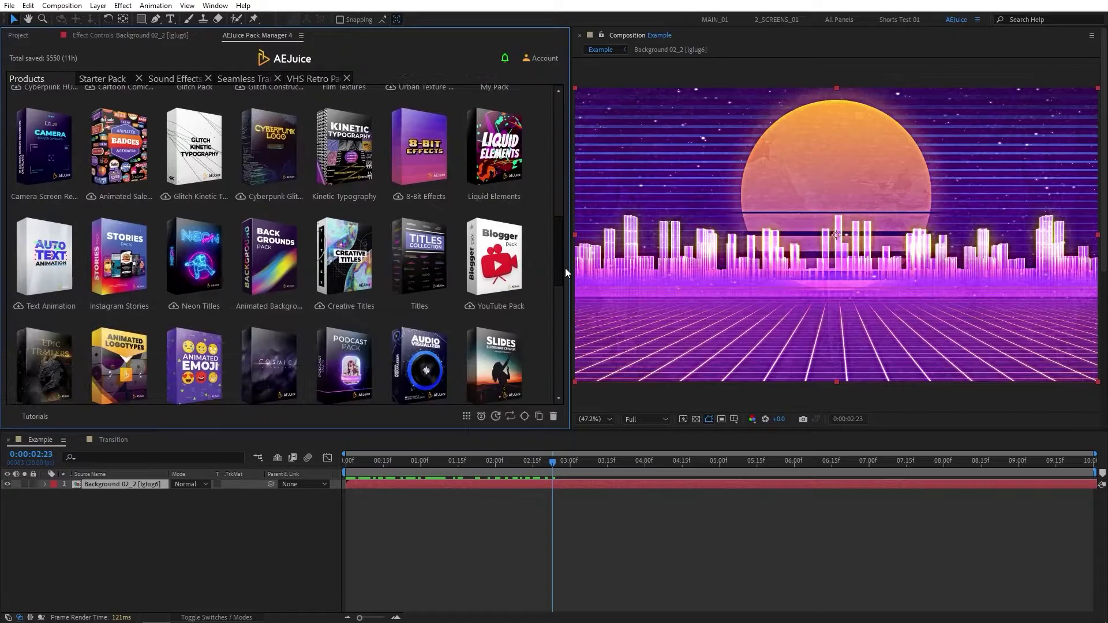
{"action": "left_click", "coordinate": [417, 258]}
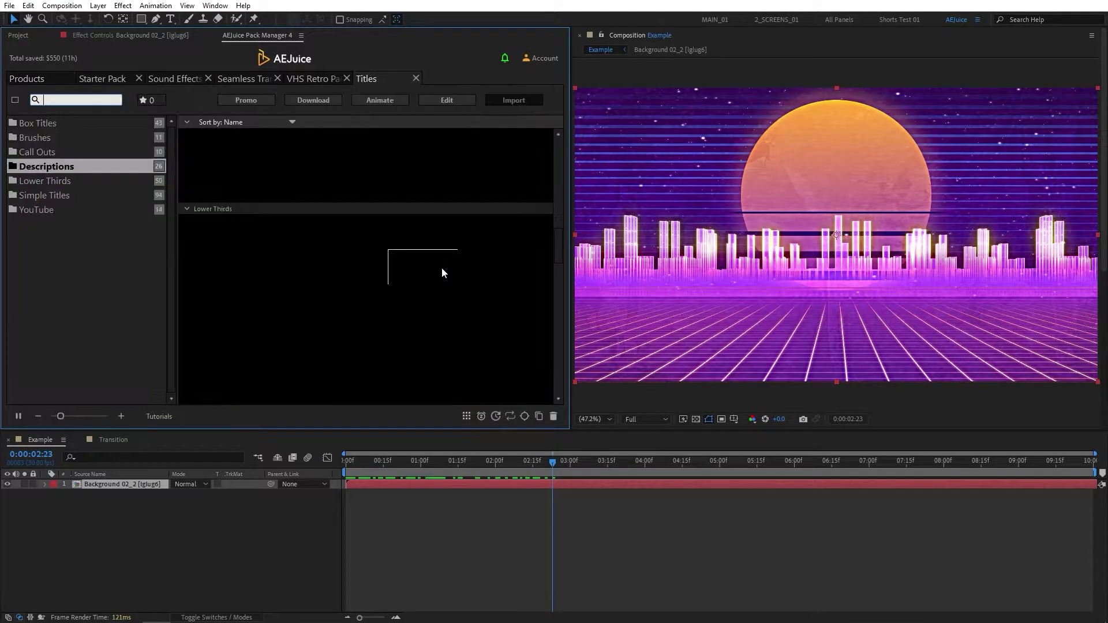
{"action": "left_click_drag", "start_coordinate": [560, 234], "coordinate": [470, 173]}
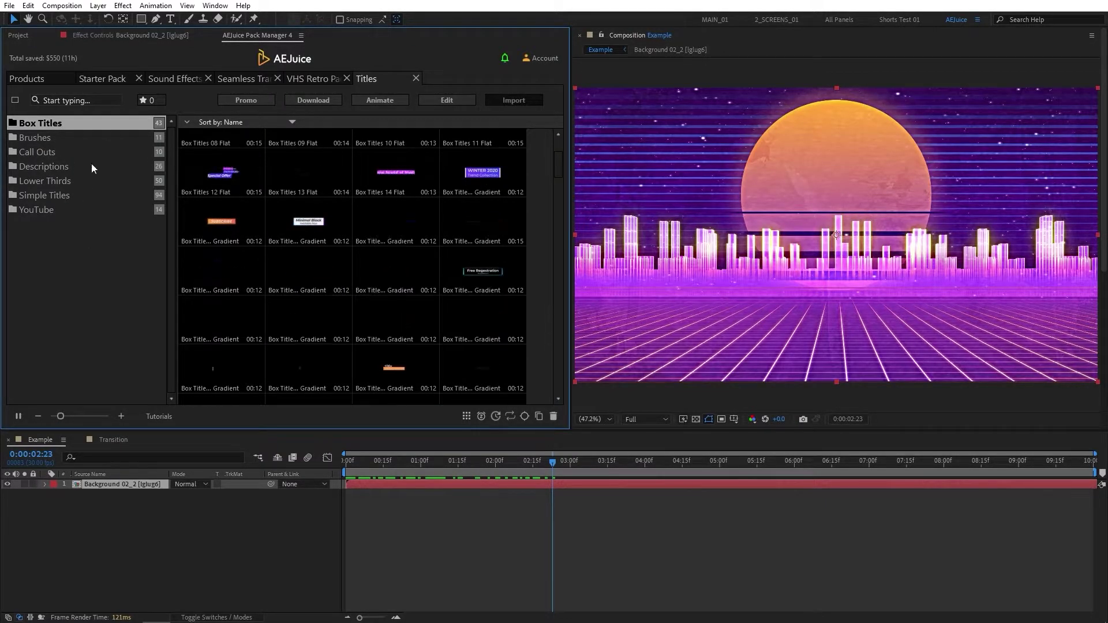
{"action": "left_click", "coordinate": [122, 198]}
{"action": "left_click", "coordinate": [48, 215]}
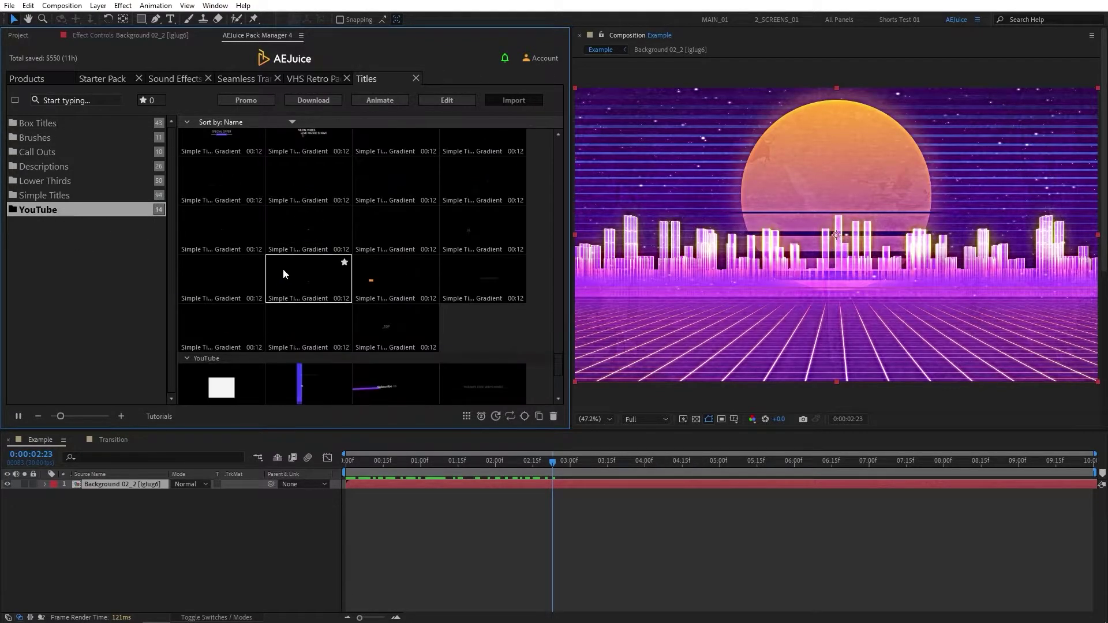
{"action": "scroll", "coordinate": [559, 370], "scroll_direction": "down", "scroll_amount": 3}
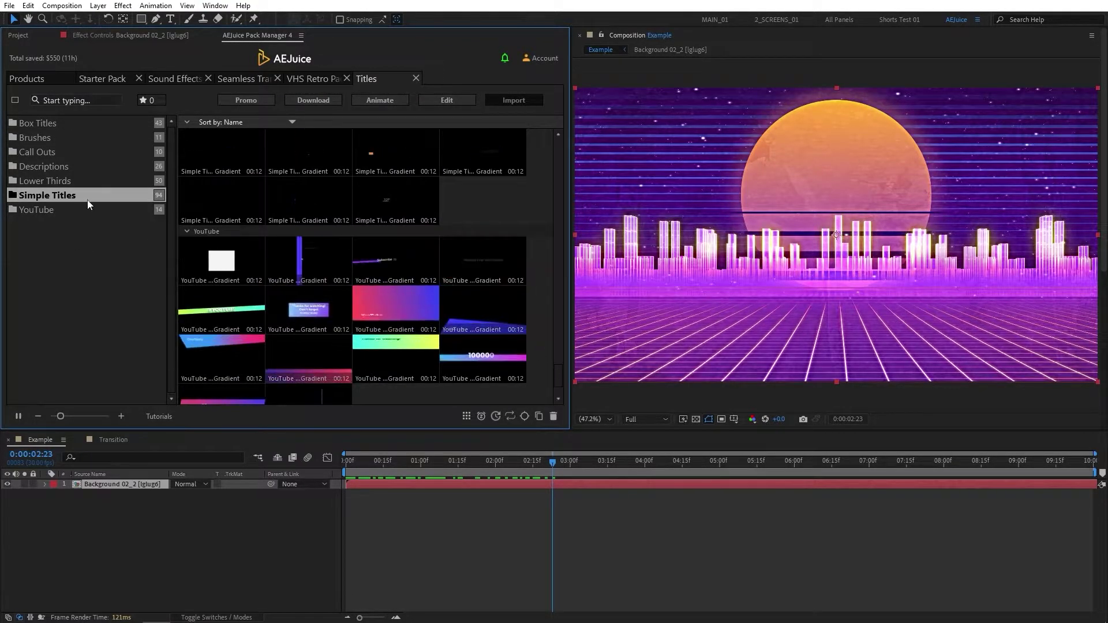
Add the Lower Thirds 06 Flat title preset to the Transition composition.
{"action": "left_click", "coordinate": [112, 439]}
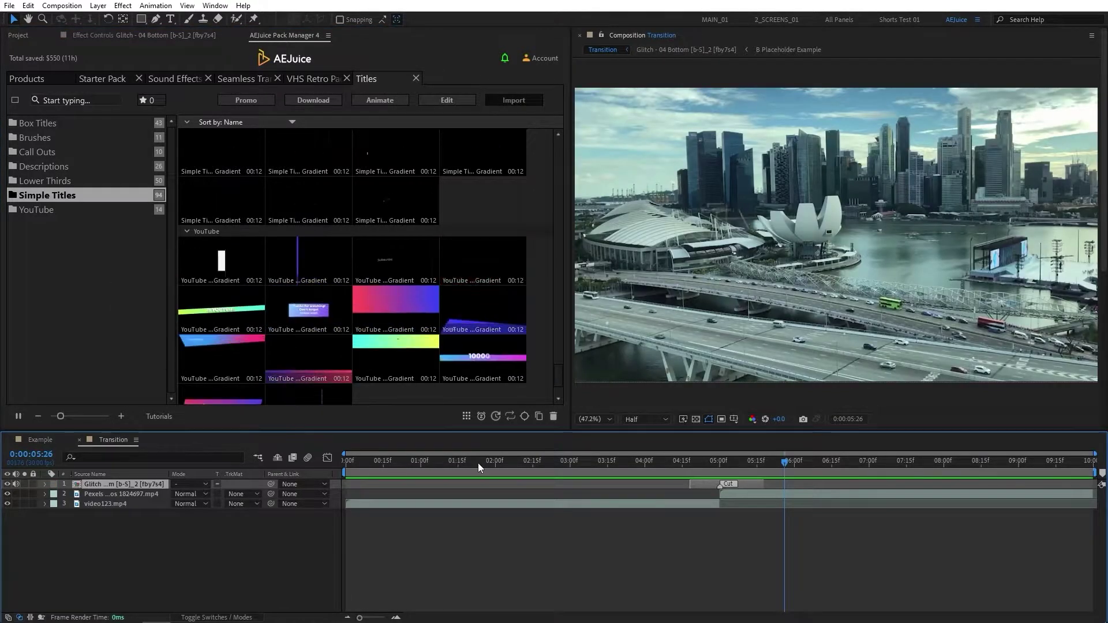
{"action": "left_click_drag", "start_coordinate": [410, 464], "coordinate": [393, 464]}
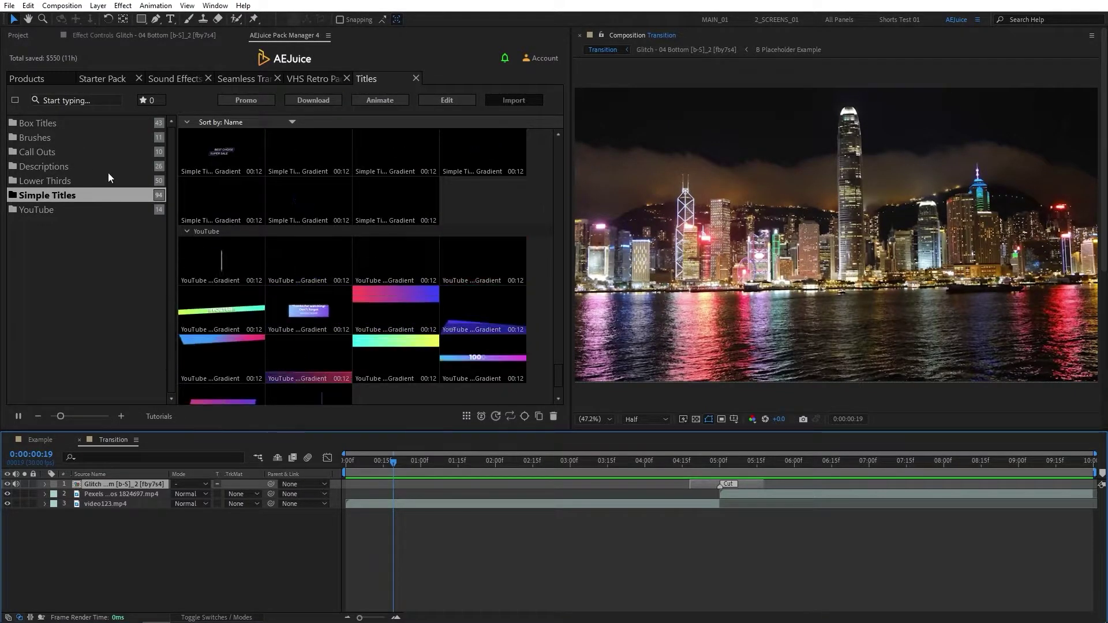
{"action": "left_click", "coordinate": [43, 180]}
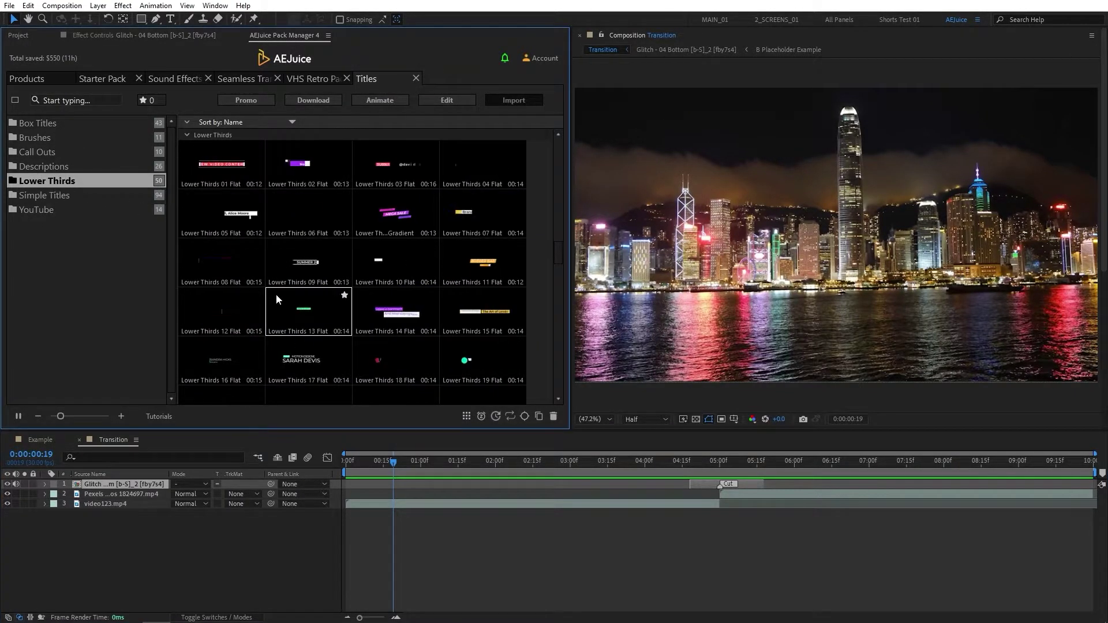
{"action": "double_click", "coordinate": [308, 215]}
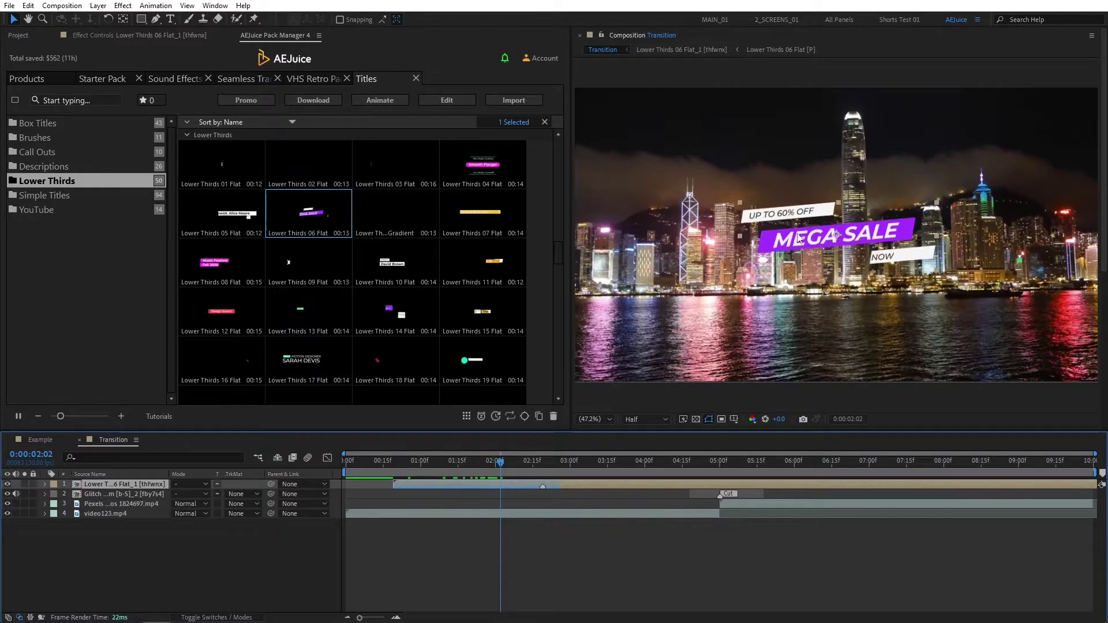
Move the MEGA SALE title to the lower left and scrub its animation.
{"action": "mouse_move", "coordinate": [796, 236]}
{"action": "left_mouse_down"}
{"action": "mouse_move", "coordinate": [885, 309]}
{"action": "mouse_move", "coordinate": [694, 322]}
{"action": "mouse_move", "coordinate": [633, 342]}
{"action": "left_mouse_up"}
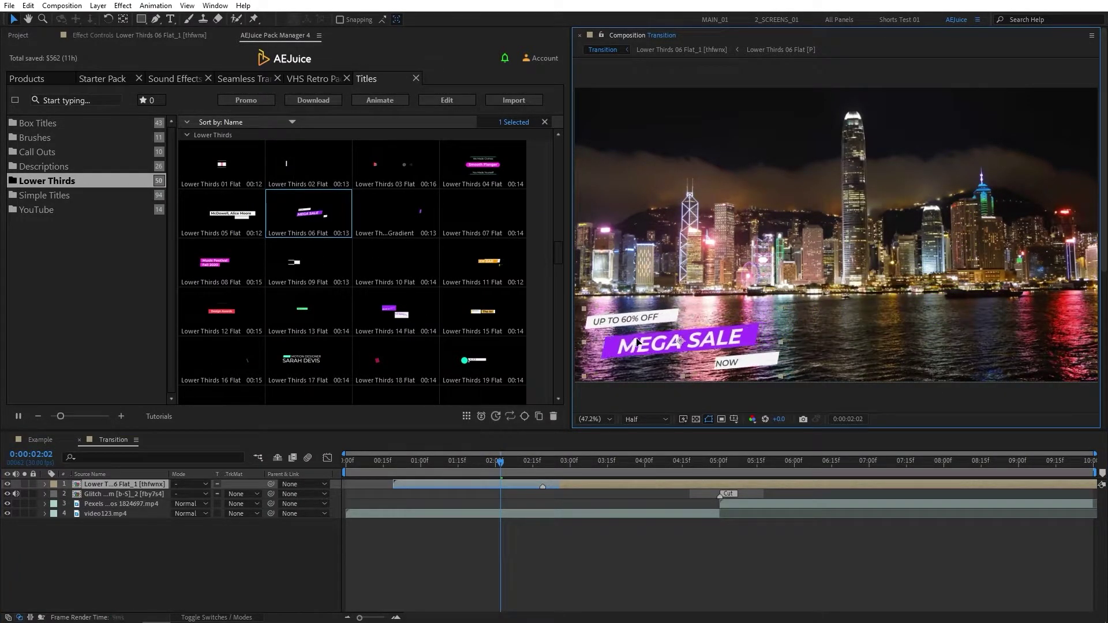
{"action": "mouse_move", "coordinate": [472, 467]}
{"action": "left_mouse_down"}
{"action": "mouse_move", "coordinate": [454, 465]}
{"action": "mouse_move", "coordinate": [500, 478]}
{"action": "mouse_move", "coordinate": [431, 483]}
{"action": "mouse_move", "coordinate": [477, 484]}
{"action": "left_mouse_up"}
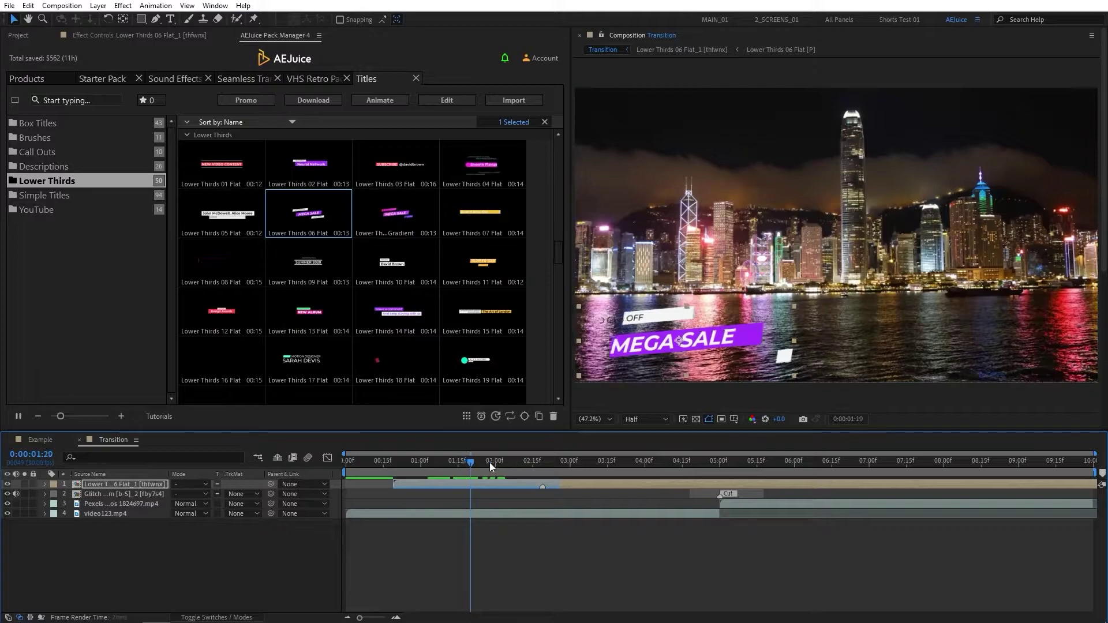
{"action": "left_click", "coordinate": [491, 463]}
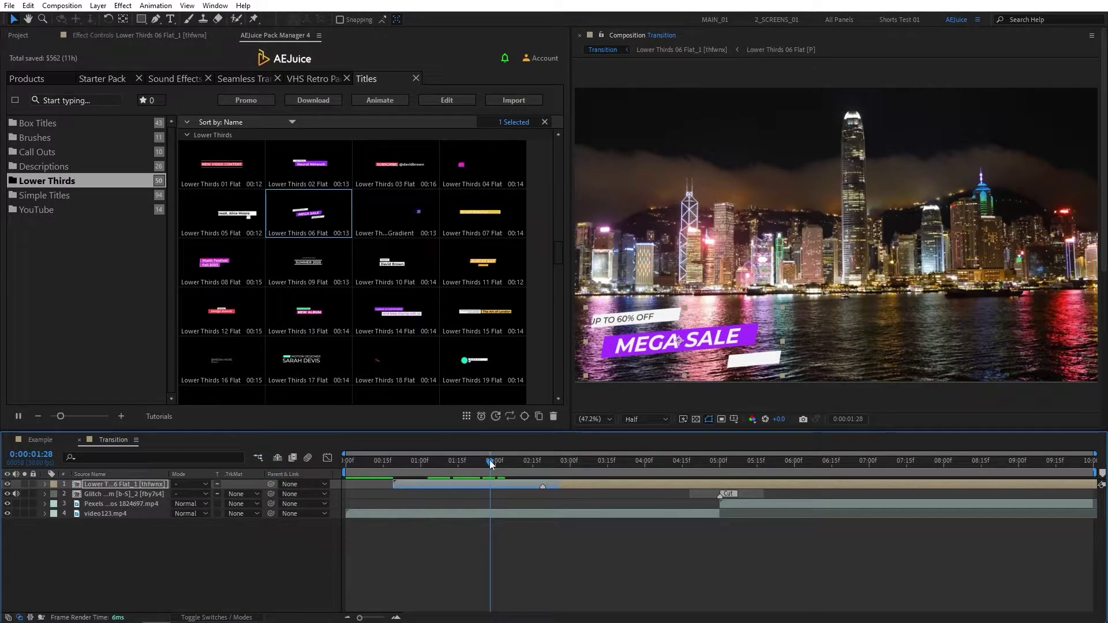
{"action": "mouse_move", "coordinate": [491, 465]}
{"action": "left_mouse_down"}
{"action": "mouse_move", "coordinate": [435, 471]}
{"action": "mouse_move", "coordinate": [470, 474]}
{"action": "left_mouse_up"}
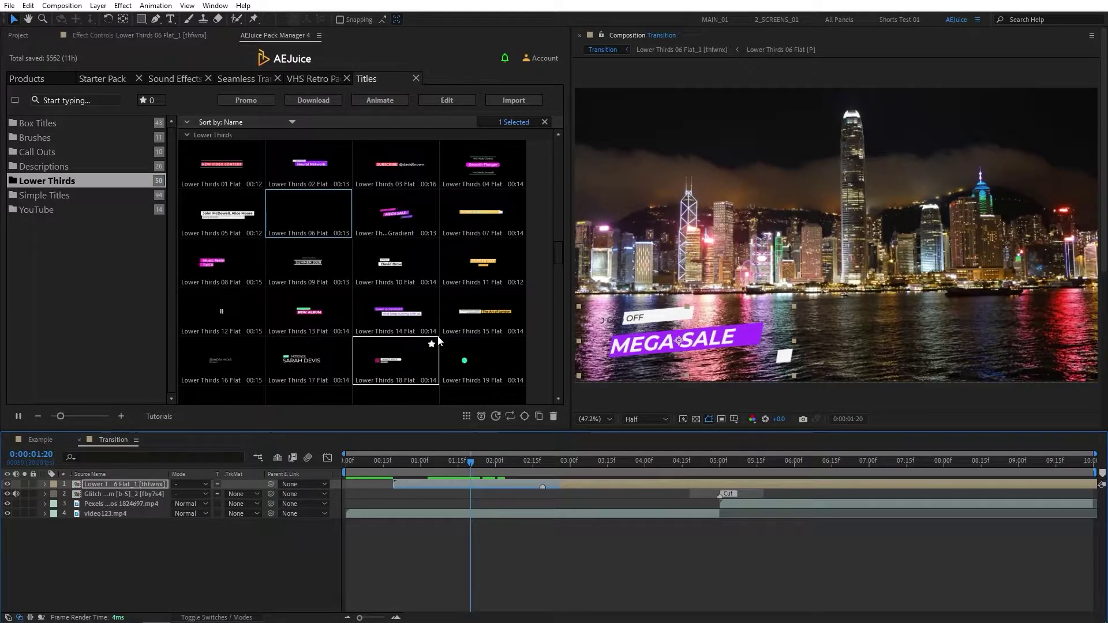
Open the Lower Thirds 06 settings and change the MEGA SALE headline to MEGA SUPER SALE.
{"action": "left_click", "coordinate": [309, 217]}
{"action": "left_click", "coordinate": [447, 101]}
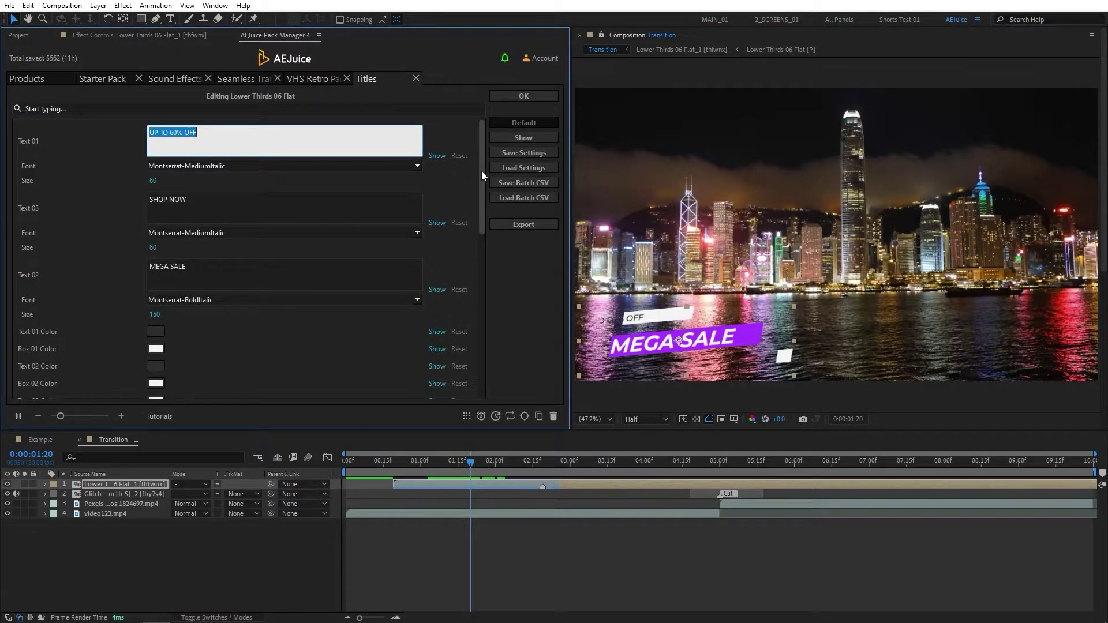
{"action": "left_click_drag", "start_coordinate": [481, 171], "coordinate": [482, 243]}
{"action": "scroll", "coordinate": [152, 218], "scroll_direction": "down", "scroll_amount": 1}
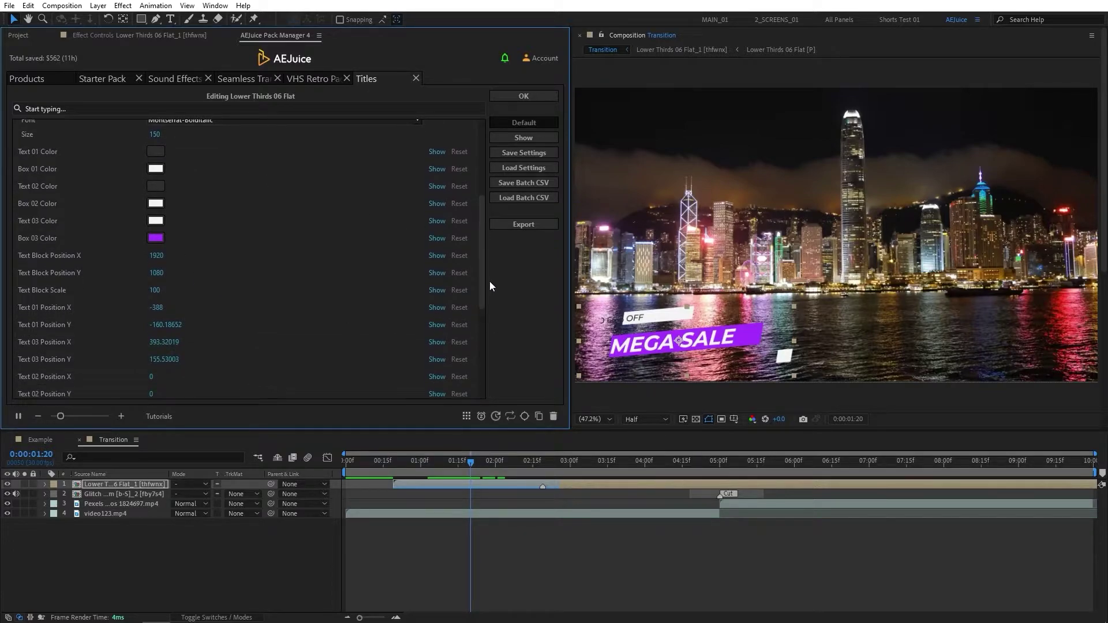
{"action": "mouse_move", "coordinate": [483, 286]}
{"action": "left_mouse_down"}
{"action": "mouse_move", "coordinate": [483, 377]}
{"action": "mouse_move", "coordinate": [479, 169]}
{"action": "left_mouse_up"}
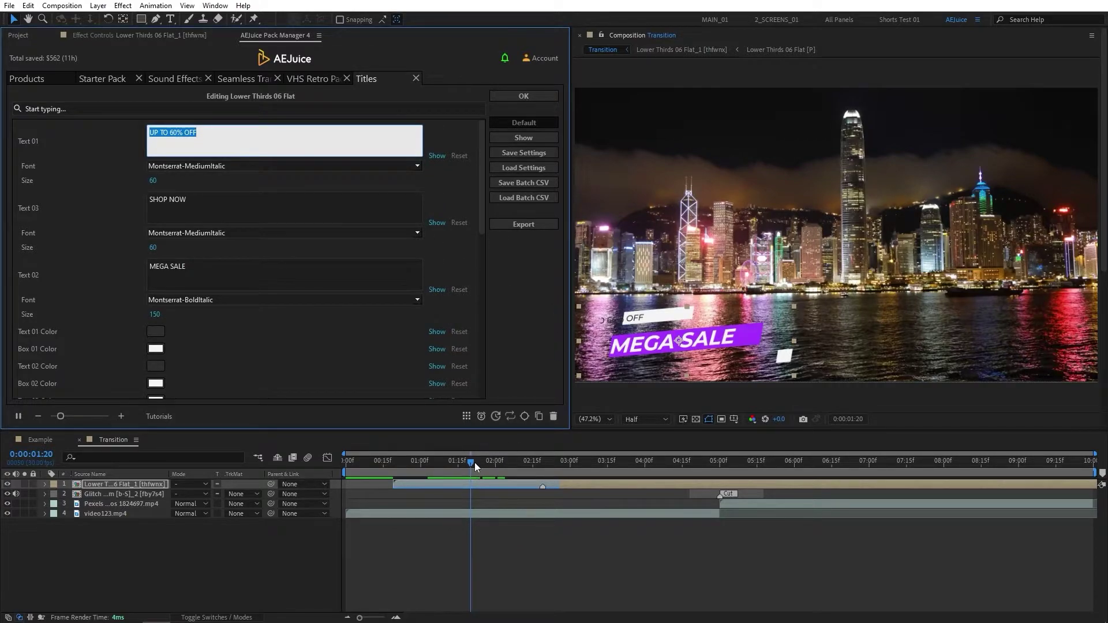
{"action": "left_click_drag", "start_coordinate": [474, 463], "coordinate": [535, 471]}
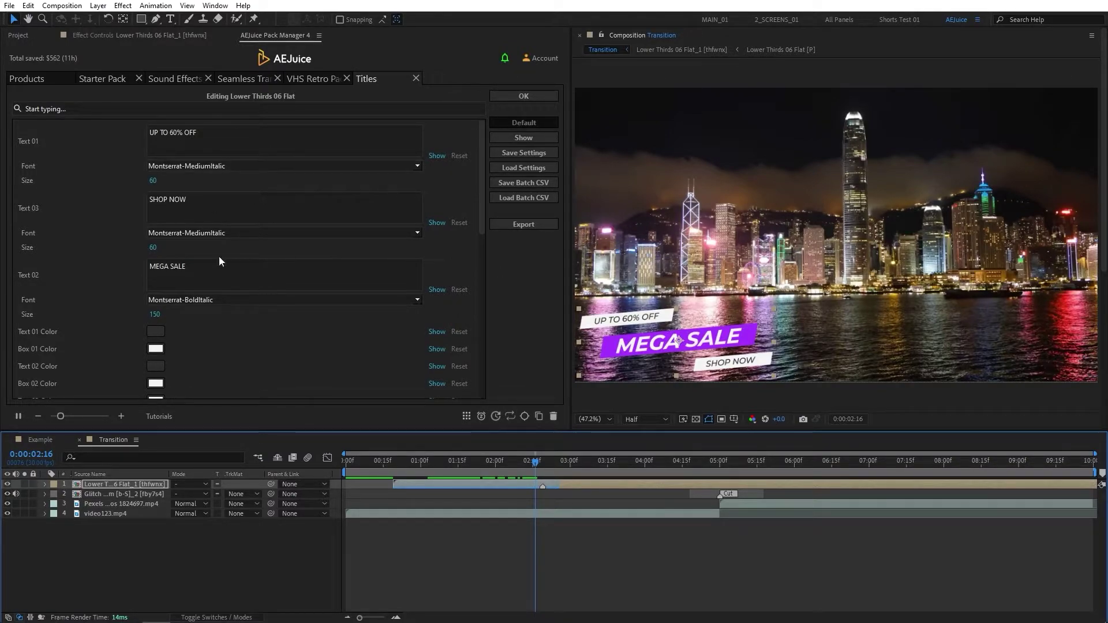
{"action": "left_click", "coordinate": [247, 265]}
{"action": "type", "text": "UPER S"}
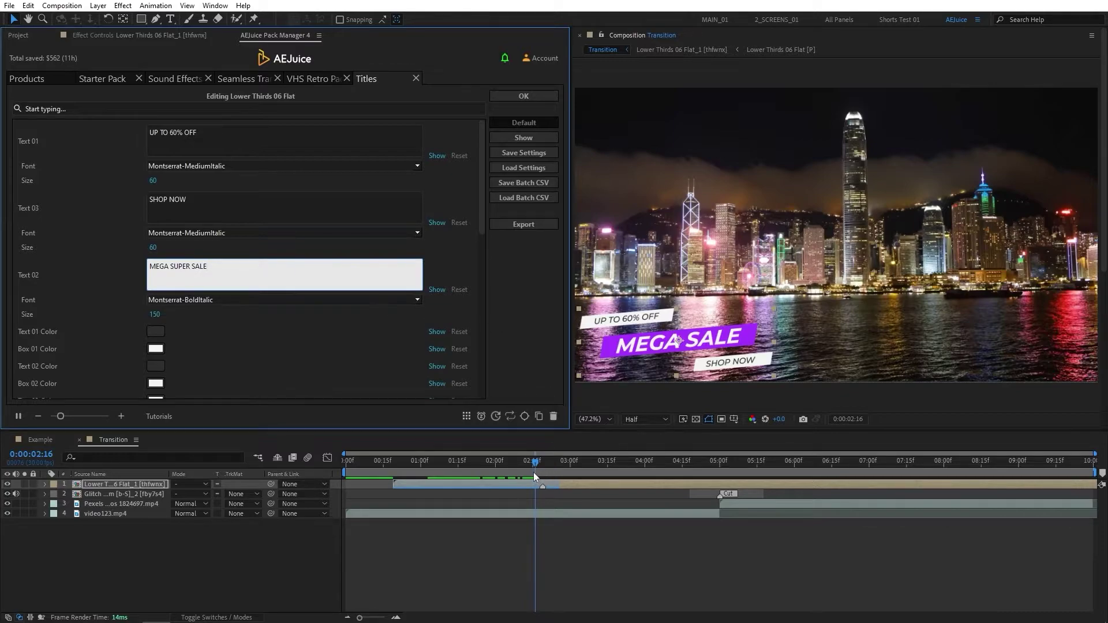
Scrub through the title animation until SHOP NOW shows, nudging the graphic slightly right.
{"action": "left_click_drag", "start_coordinate": [535, 477], "coordinate": [518, 466]}
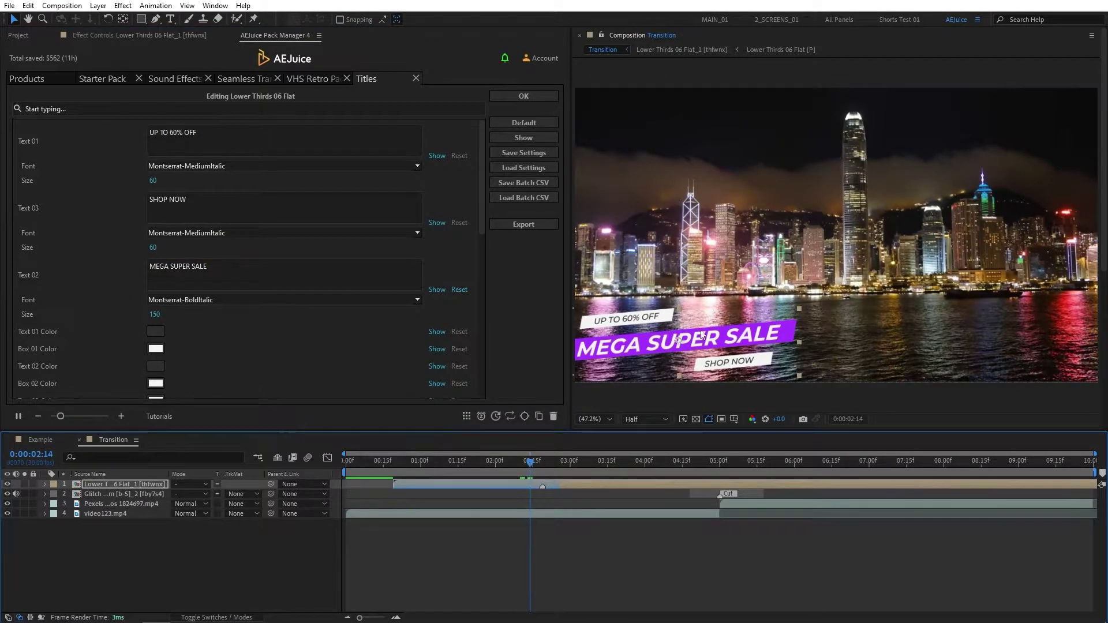
{"action": "left_click_drag", "start_coordinate": [532, 464], "coordinate": [509, 465]}
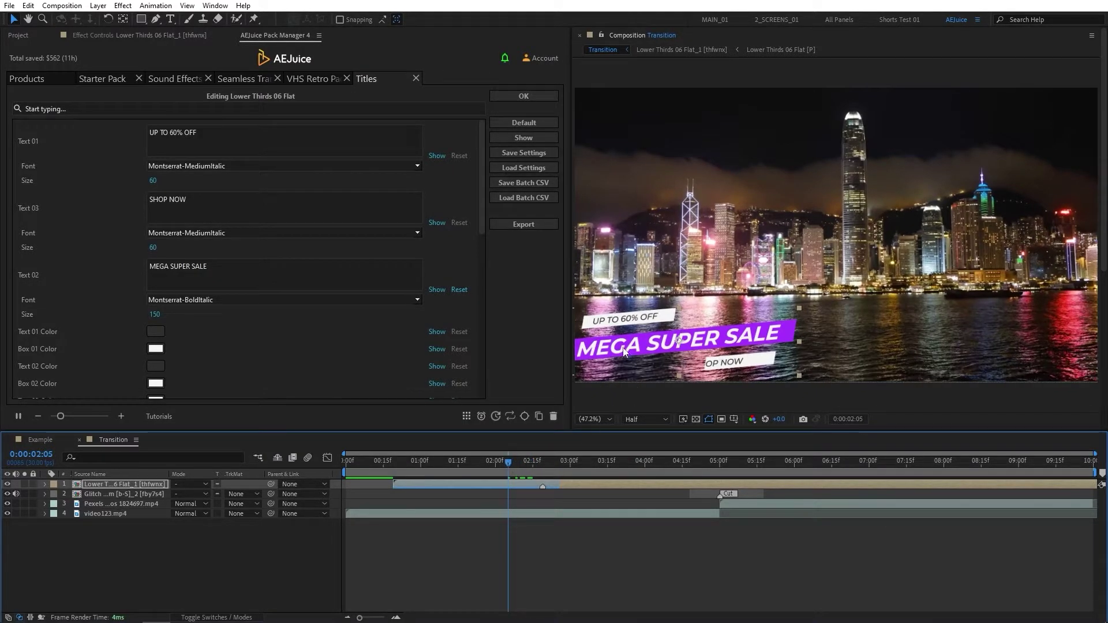
{"action": "left_click_drag", "start_coordinate": [681, 341], "coordinate": [651, 336]}
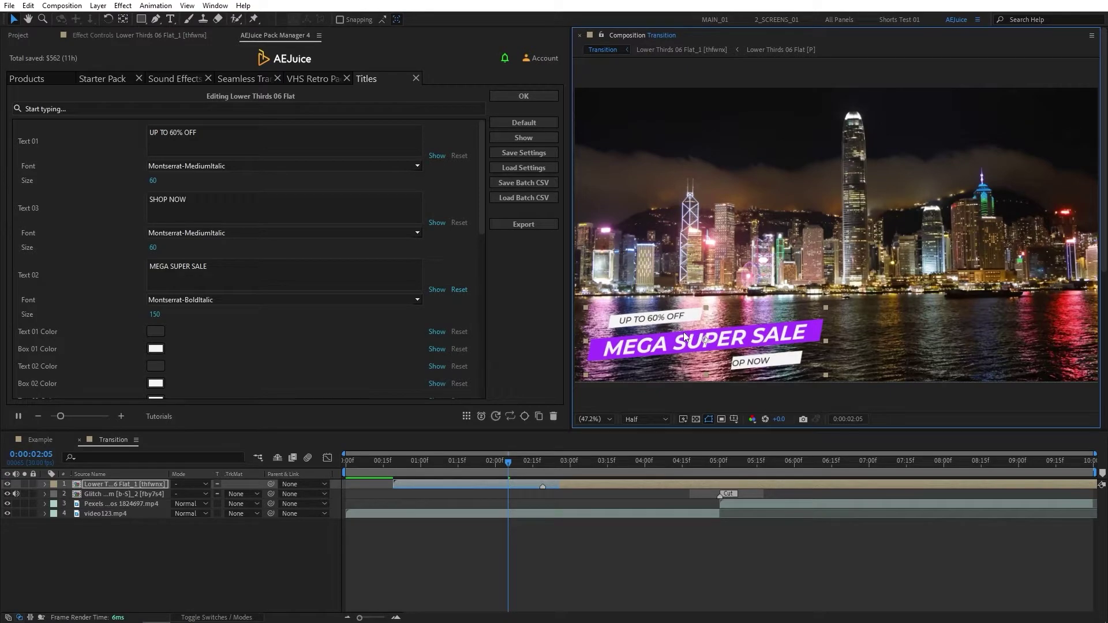
{"action": "left_click_drag", "start_coordinate": [508, 465], "coordinate": [535, 472]}
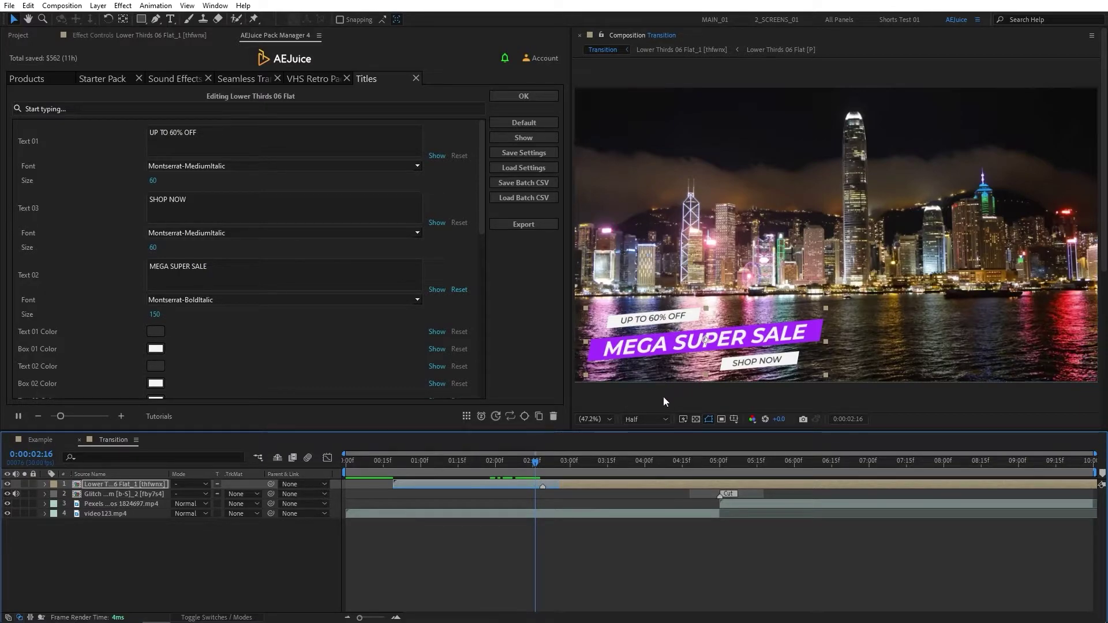
{"action": "mouse_move", "coordinate": [535, 468]}
{"action": "left_mouse_down"}
{"action": "mouse_move", "coordinate": [458, 471]}
{"action": "mouse_move", "coordinate": [541, 469]}
{"action": "left_mouse_up"}
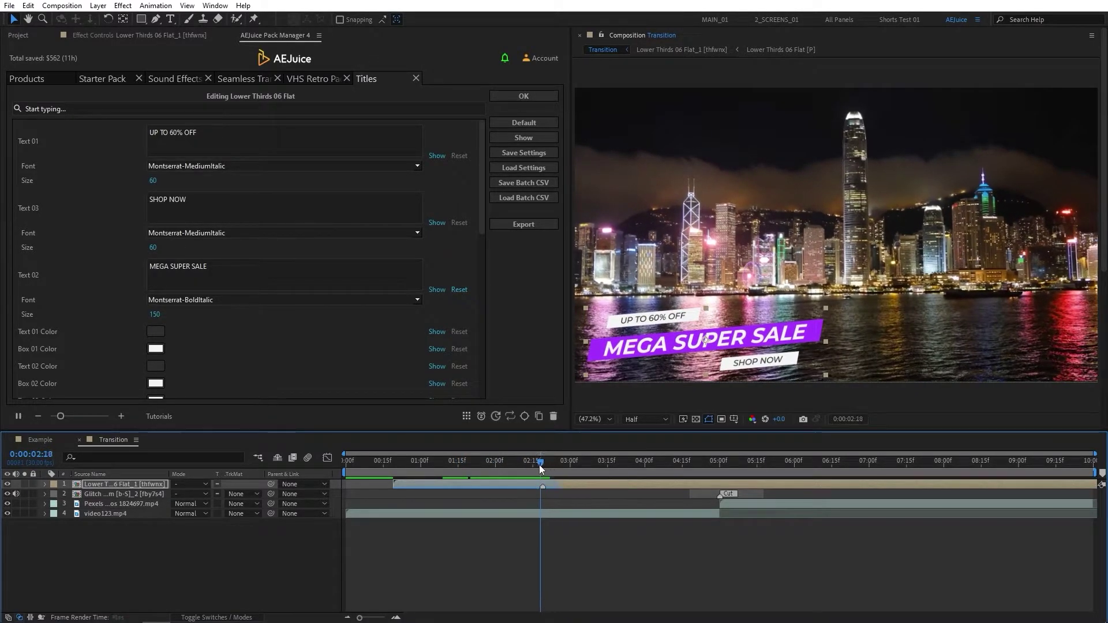
Confirm the lower-third edits, close the editor, and deselect the title layer.
{"action": "left_click", "coordinate": [524, 96]}
{"action": "left_click_drag", "start_coordinate": [558, 248], "coordinate": [567, 142]}
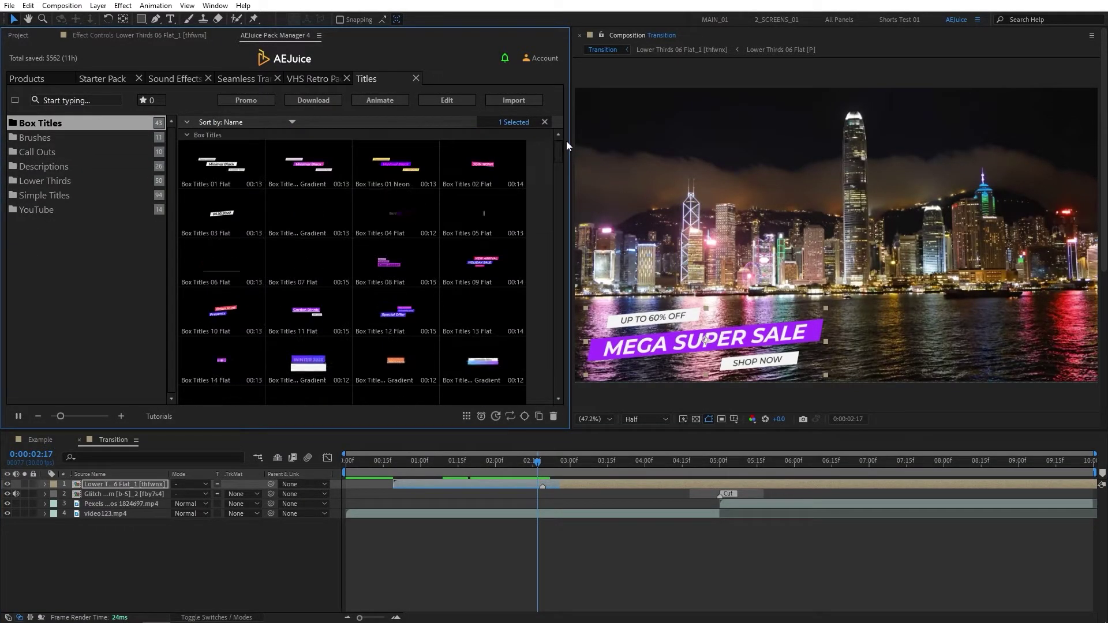
{"action": "left_click", "coordinate": [545, 122]}
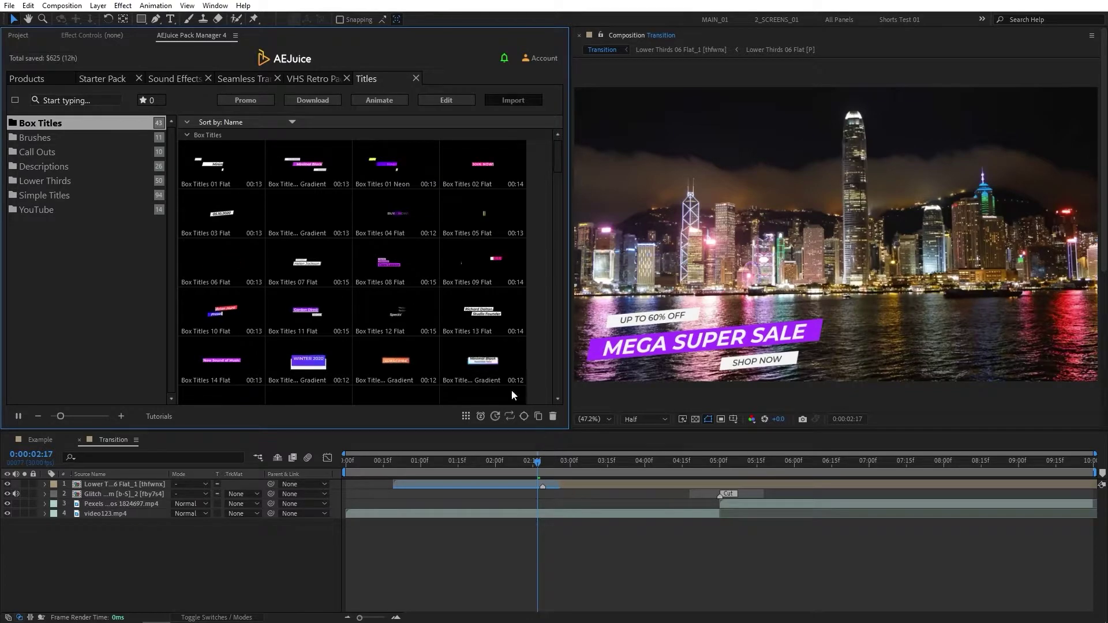
Open the Animated Logotypes product and switch to the Example composition.
{"action": "left_click", "coordinate": [20, 79]}
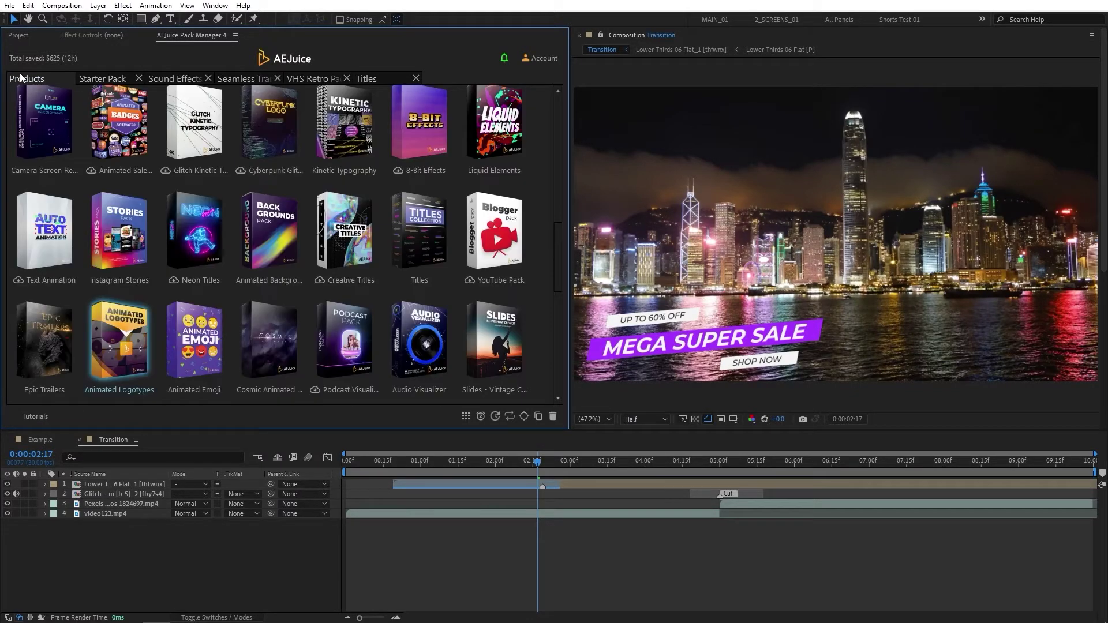
{"action": "left_click", "coordinate": [117, 339]}
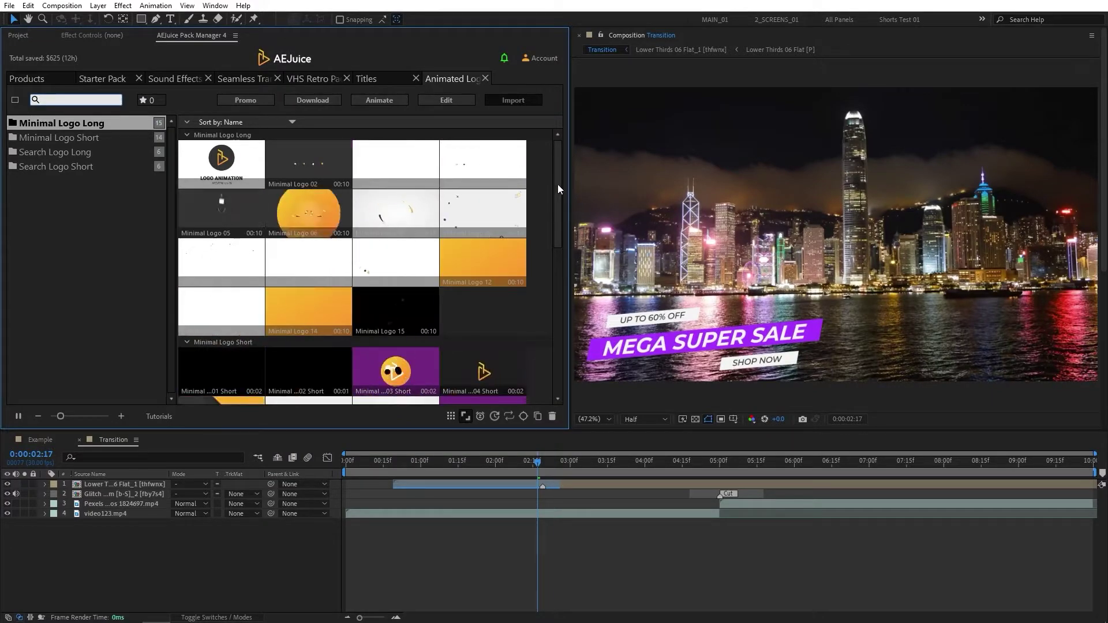
{"action": "mouse_move", "coordinate": [558, 184]}
{"action": "left_mouse_down"}
{"action": "mouse_move", "coordinate": [568, 275]}
{"action": "mouse_move", "coordinate": [567, 182]}
{"action": "left_mouse_up"}
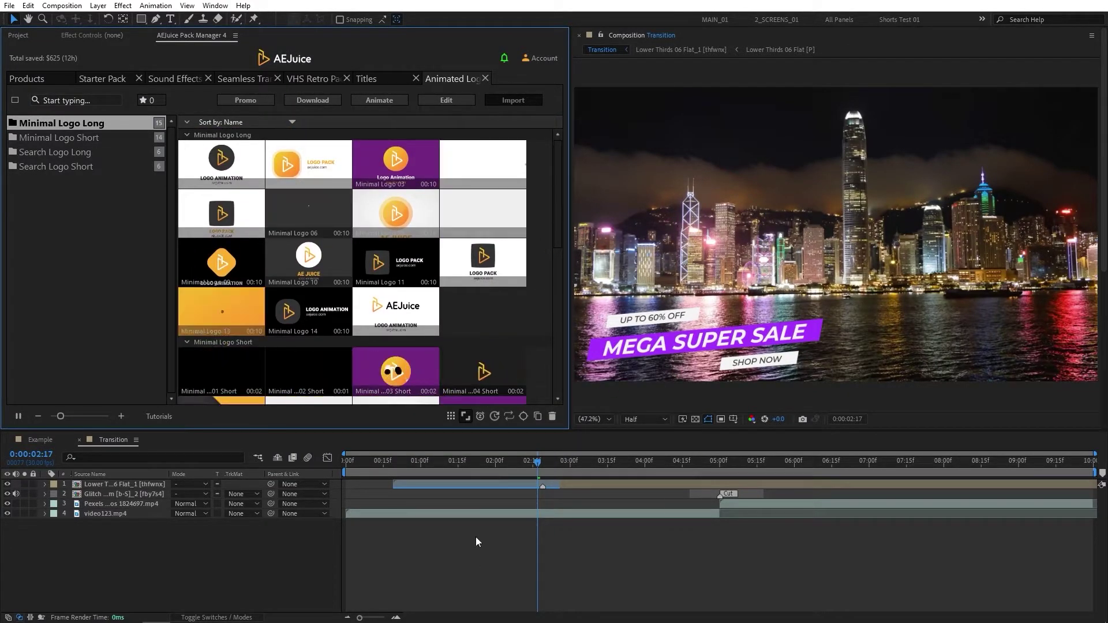
{"action": "left_click", "coordinate": [38, 441]}
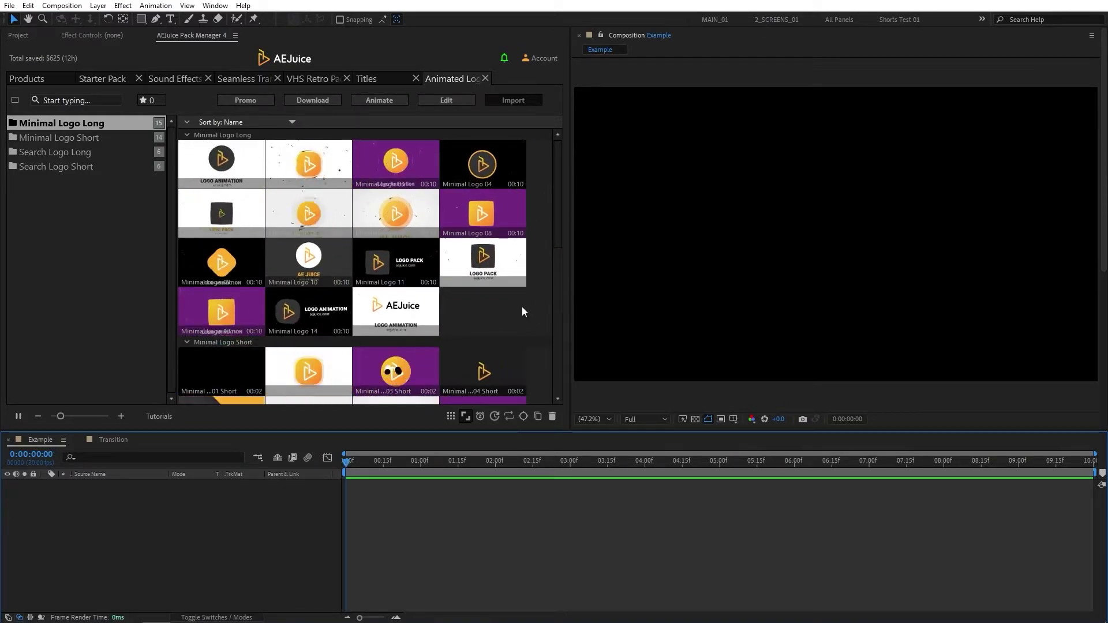
Add Minimal Logo 07 to the Example composition and play its animation.
{"action": "left_click", "coordinate": [401, 219]}
{"action": "left_click_drag", "start_coordinate": [402, 221], "coordinate": [198, 554]}
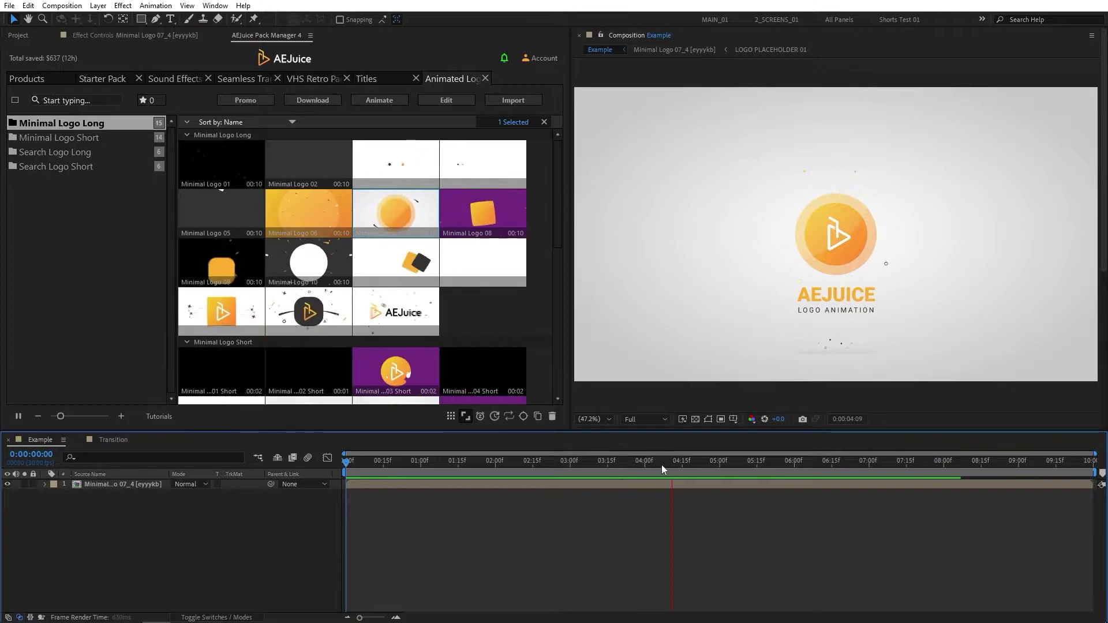
{"action": "key", "text": "space"}
{"action": "mouse_move", "coordinate": [701, 467]}
{"action": "left_mouse_down"}
{"action": "mouse_move", "coordinate": [691, 467]}
{"action": "mouse_move", "coordinate": [701, 467]}
{"action": "left_mouse_up"}
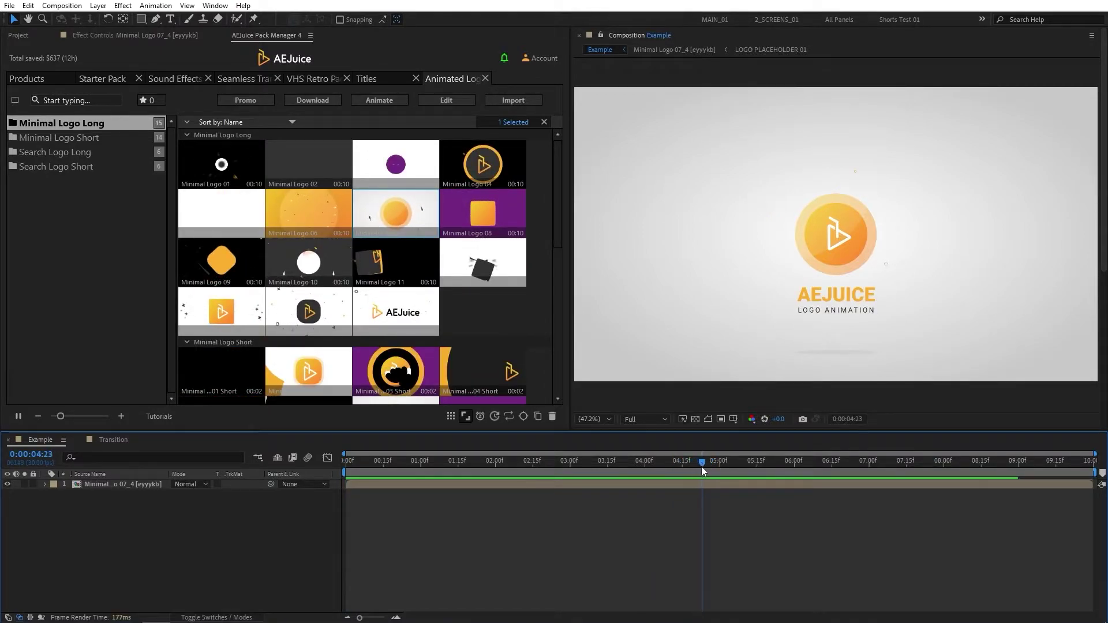
Retitle the Minimal Logo 07 animation's Text 01 to 'Company logo'.
{"action": "left_click", "coordinate": [115, 485]}
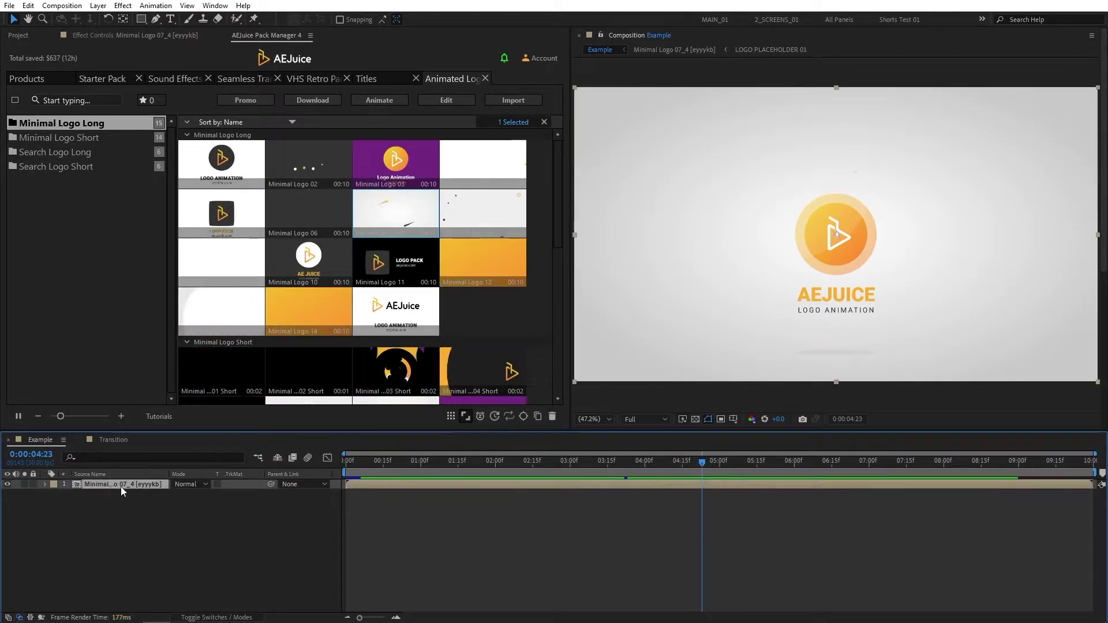
{"action": "left_click", "coordinate": [444, 103]}
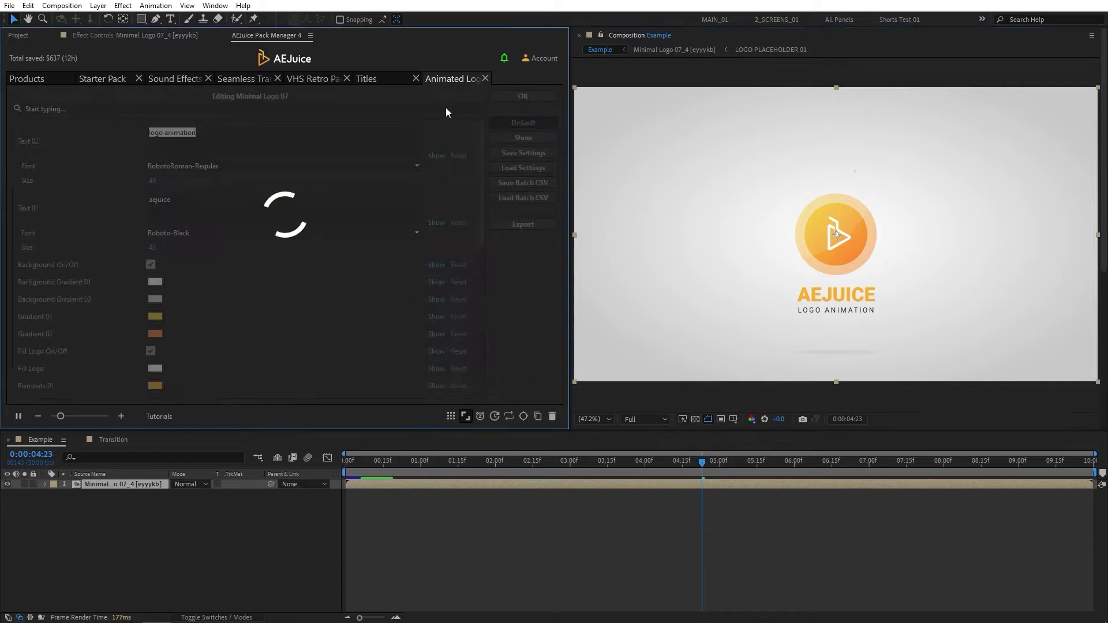
{"action": "mouse_move", "coordinate": [479, 208]}
{"action": "left_mouse_down"}
{"action": "mouse_move", "coordinate": [480, 234]}
{"action": "mouse_move", "coordinate": [479, 208]}
{"action": "left_mouse_up"}
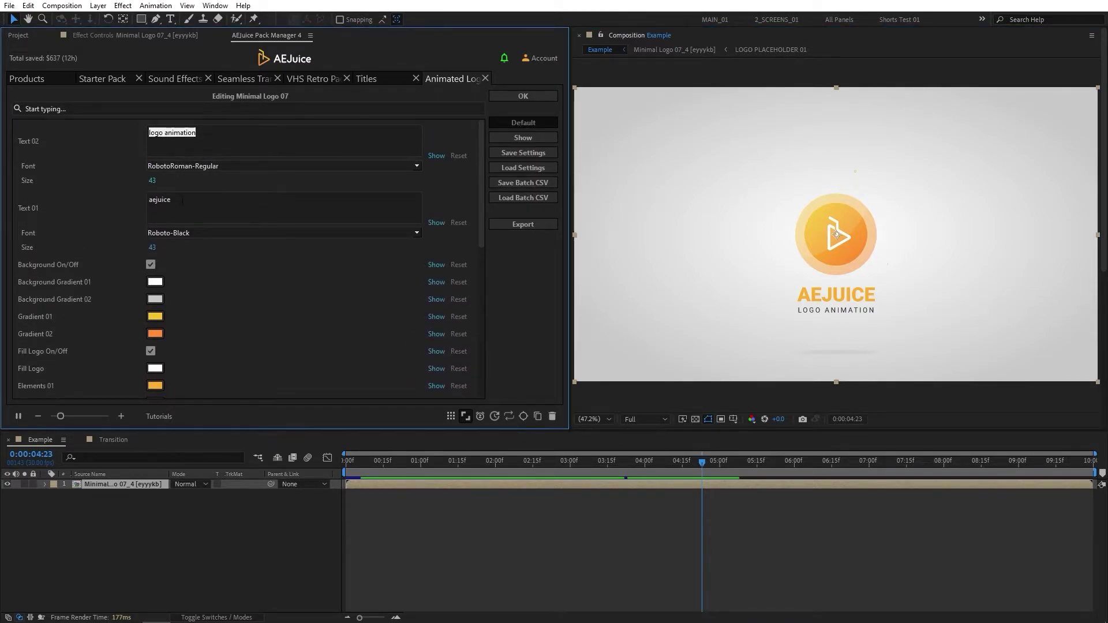
{"action": "double_click", "coordinate": [194, 206]}
{"action": "type", "text": "Company logo"}
{"action": "left_click", "coordinate": [126, 198]}
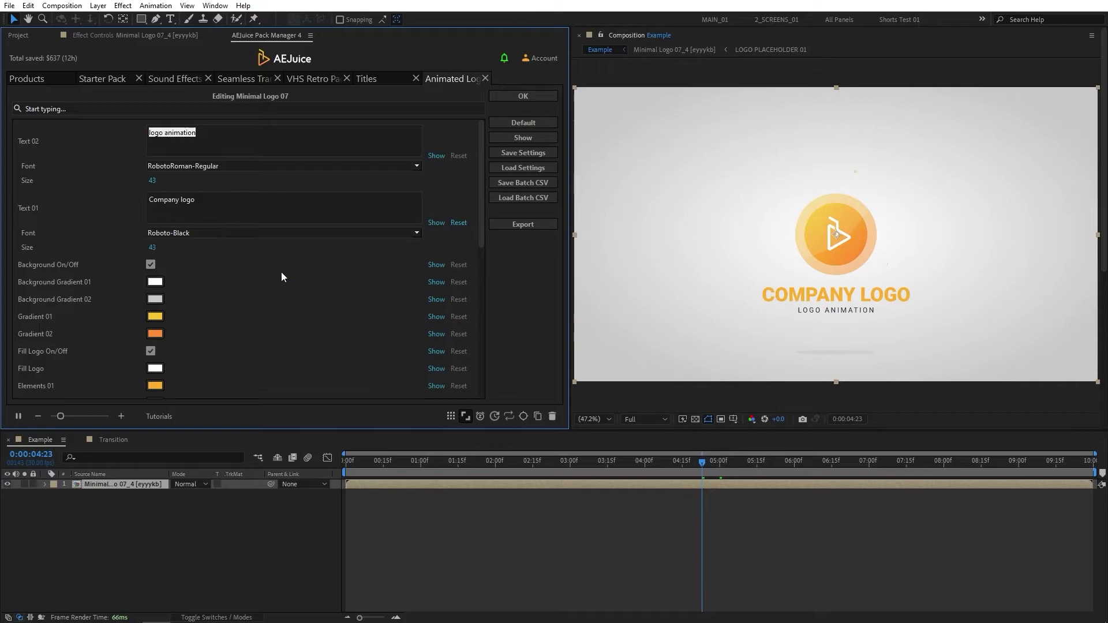
Set Background Gradient 01 to a darker grey and Gradient 02 to a saturated blue.
{"action": "left_click", "coordinate": [156, 284]}
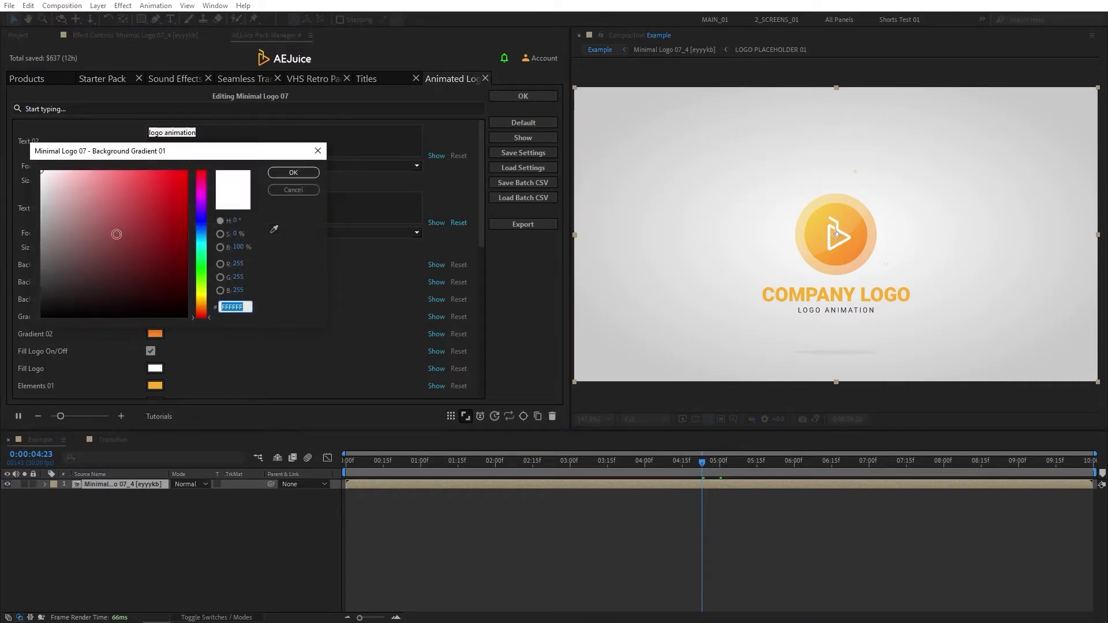
{"action": "left_click", "coordinate": [201, 288]}
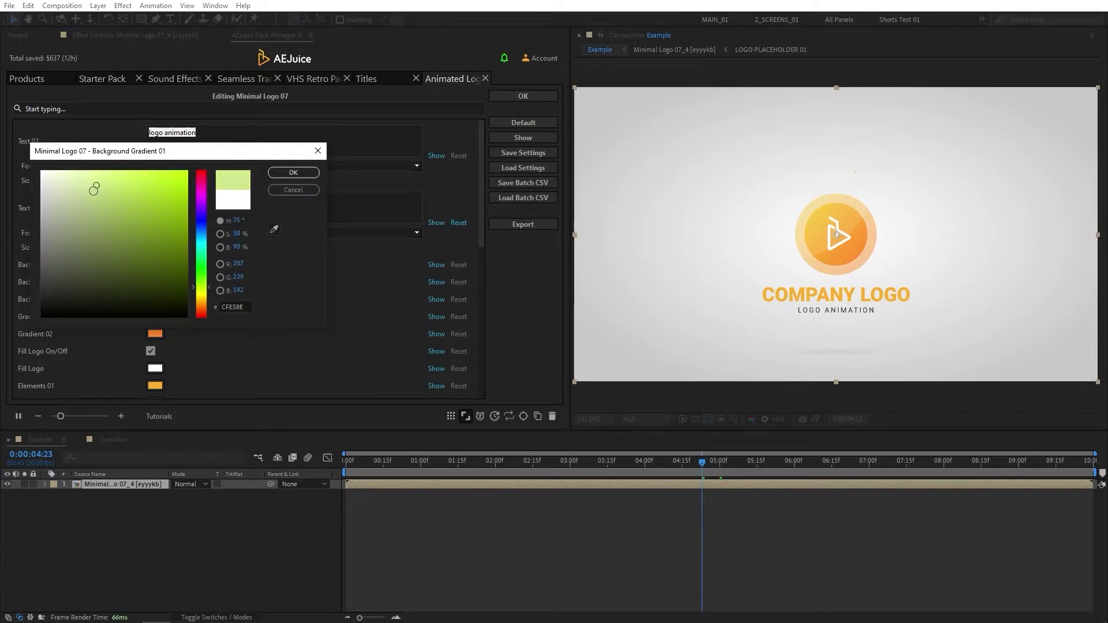
{"action": "left_click", "coordinate": [294, 173]}
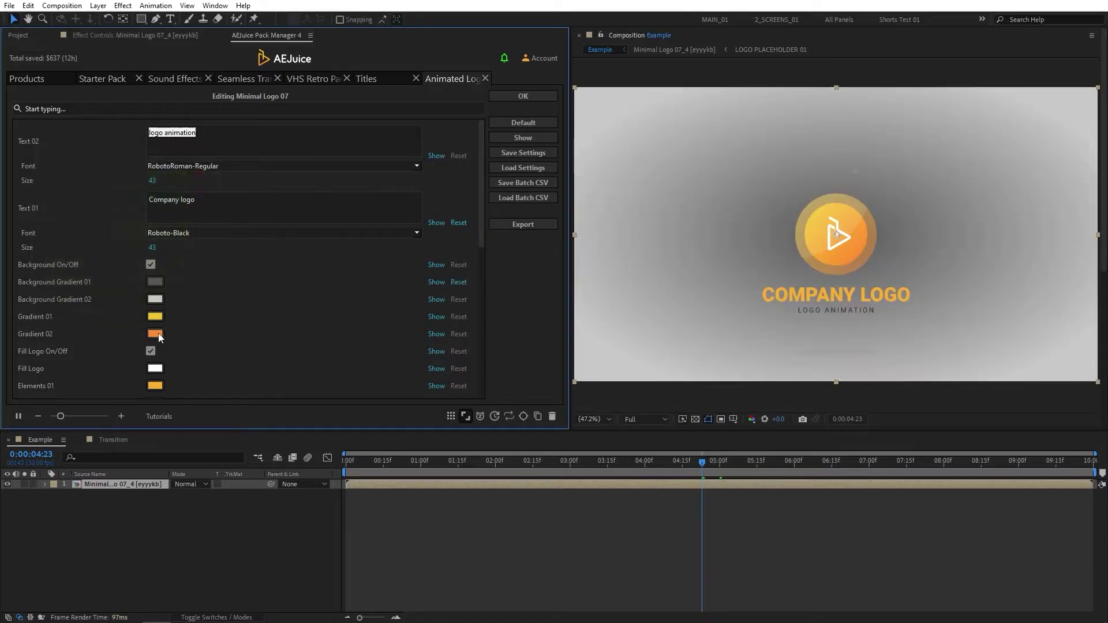
{"action": "left_click", "coordinate": [160, 337]}
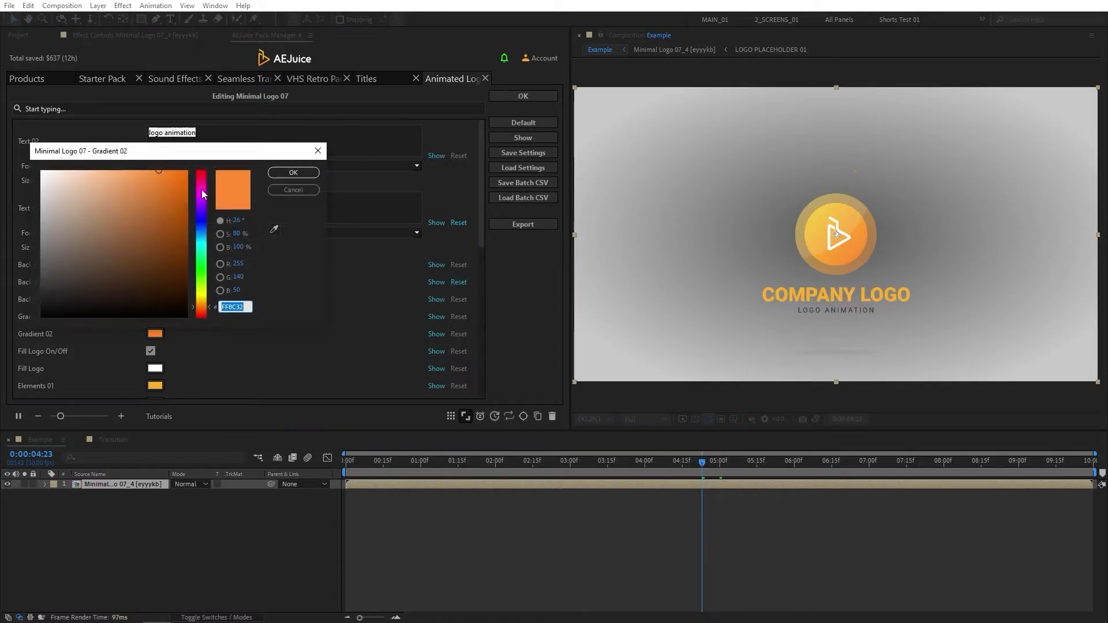
{"action": "left_click", "coordinate": [204, 216]}
{"action": "left_click", "coordinate": [186, 171]}
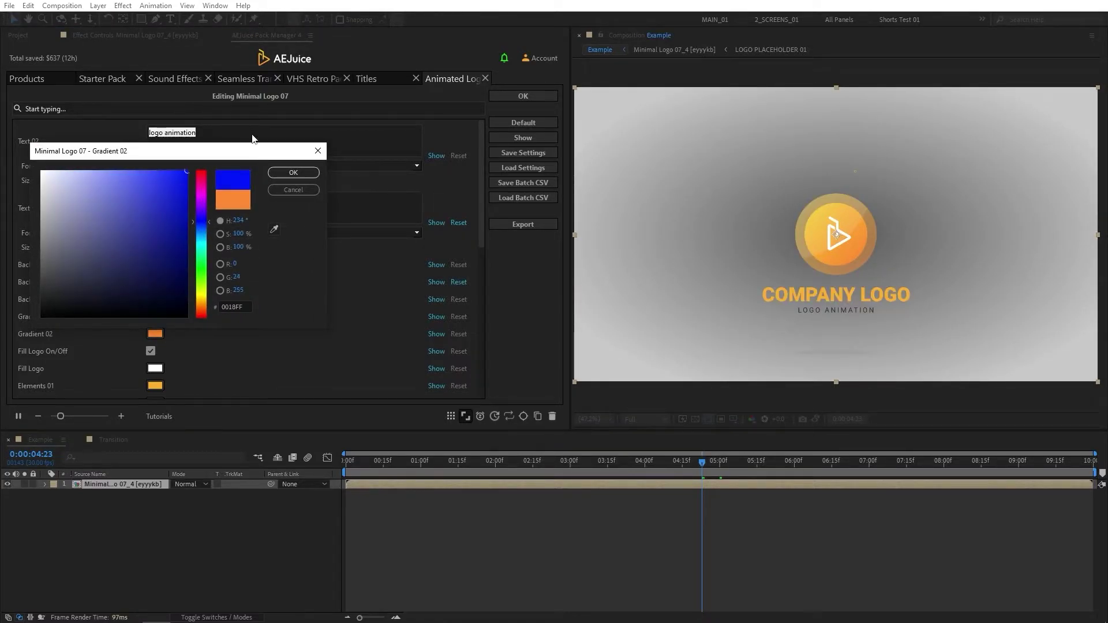
{"action": "left_click", "coordinate": [294, 172]}
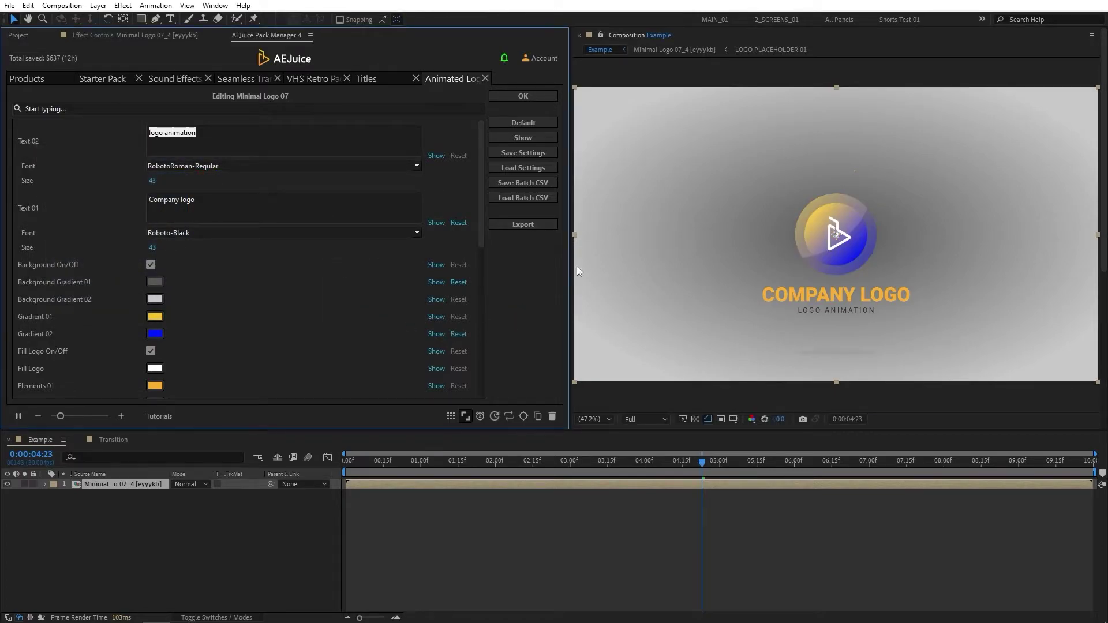
{"action": "mouse_move", "coordinate": [483, 223]}
{"action": "left_mouse_down"}
{"action": "mouse_move", "coordinate": [481, 362]}
{"action": "mouse_move", "coordinate": [488, 177]}
{"action": "left_mouse_up"}
Apply the logo settings and open the LOGO PLACEHOLDER 01 composition inside the logo animation.
{"action": "left_click", "coordinate": [521, 97]}
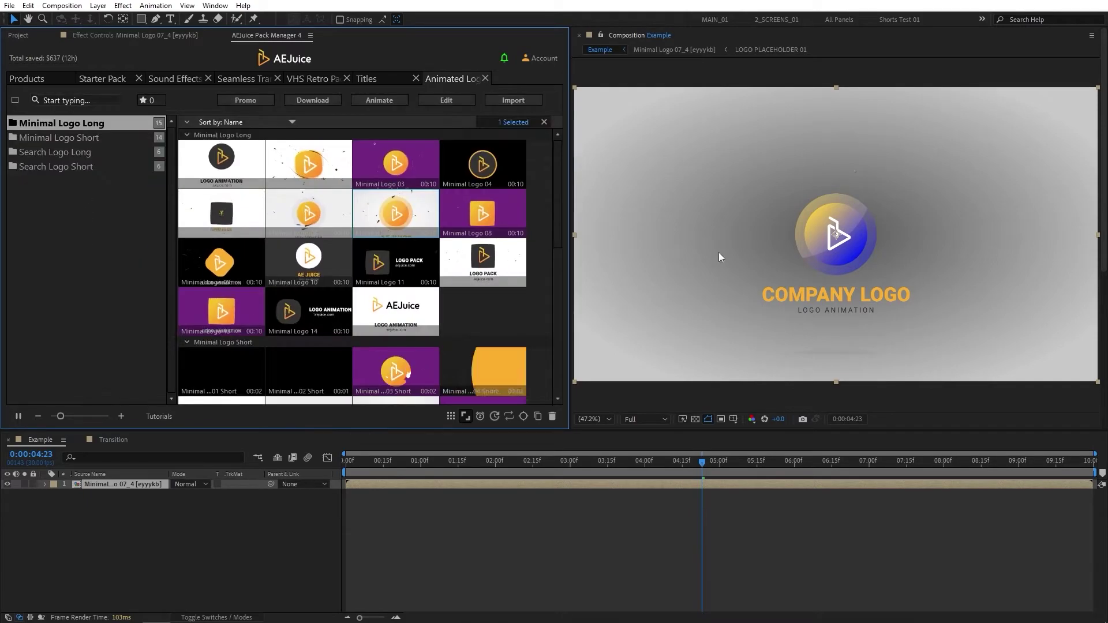
{"action": "left_click_drag", "start_coordinate": [767, 469], "coordinate": [559, 469]}
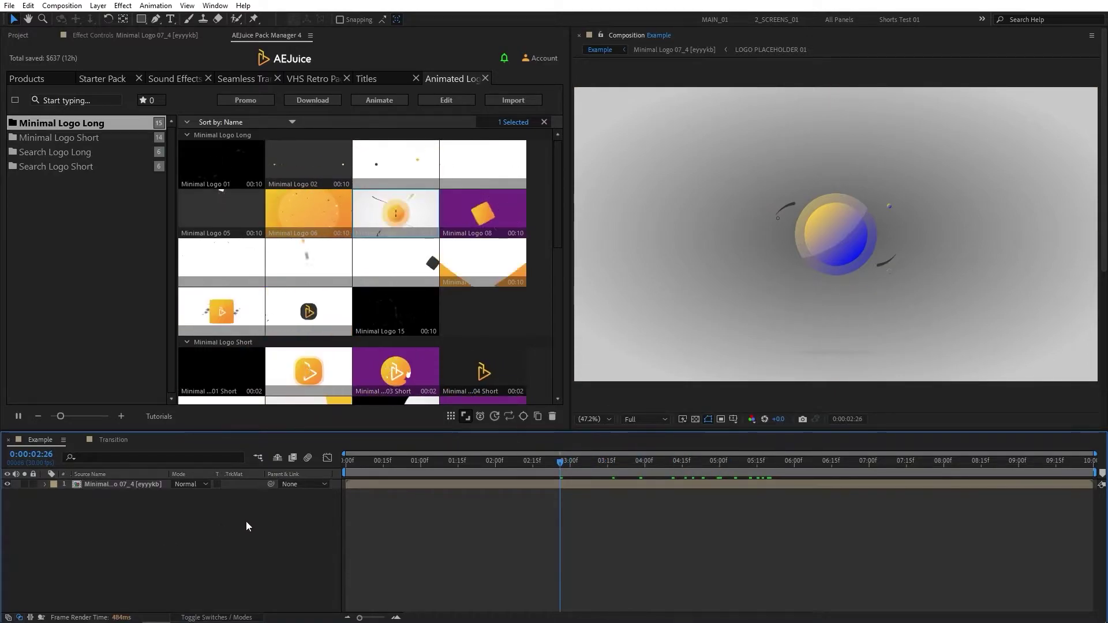
{"action": "double_click", "coordinate": [114, 486]}
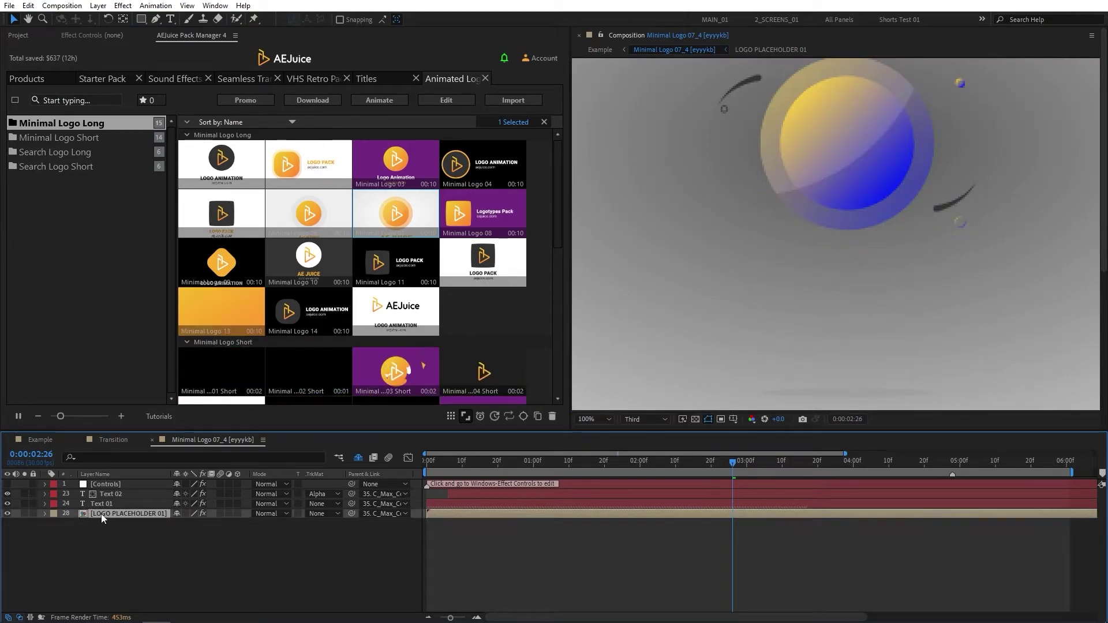
{"action": "double_click", "coordinate": [101, 514]}
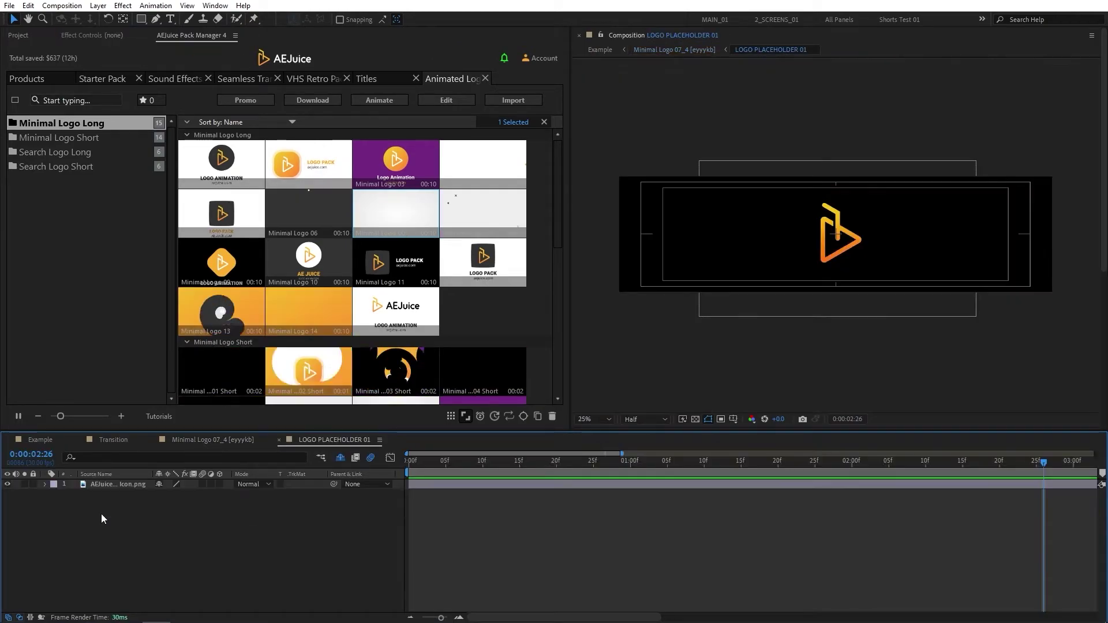
Replace the placeholder icon with an enlarged Logo_00010.png and hide the original icon layer.
{"action": "left_click", "coordinate": [18, 36]}
{"action": "mouse_move", "coordinate": [48, 161]}
{"action": "left_mouse_down"}
{"action": "mouse_move", "coordinate": [151, 538]}
{"action": "mouse_move", "coordinate": [103, 546]}
{"action": "left_mouse_up"}
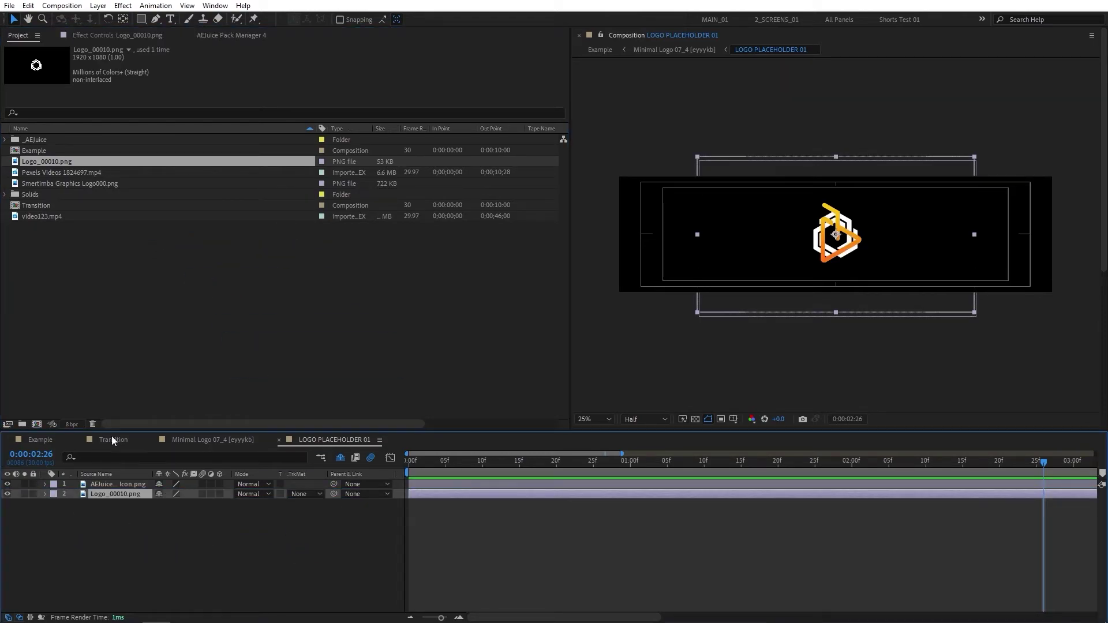
{"action": "left_click_drag", "start_coordinate": [975, 159], "coordinate": [992, 142]}
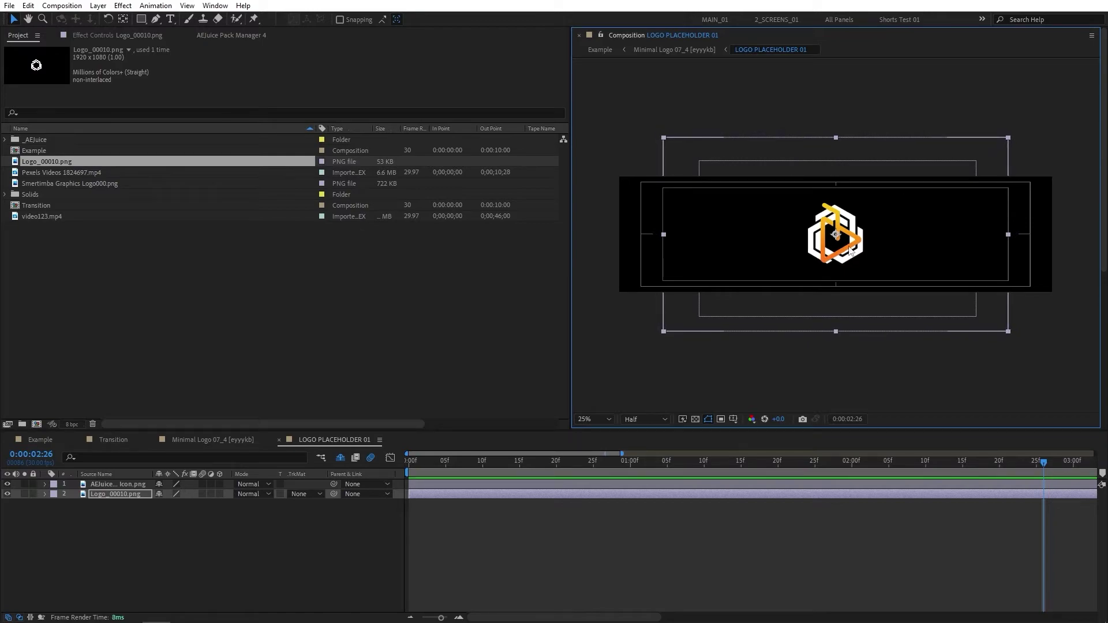
{"action": "left_click", "coordinate": [118, 558]}
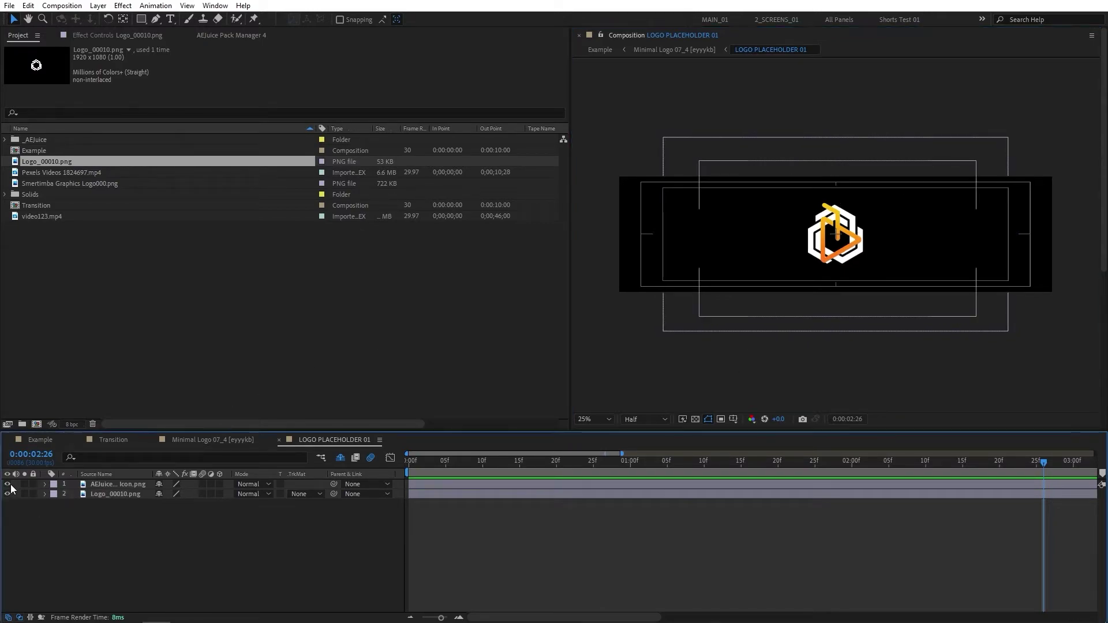
Preview the hexagon COMPANY LOGO animation in Example from the start, then return to AEJuice.
{"action": "left_click", "coordinate": [38, 440]}
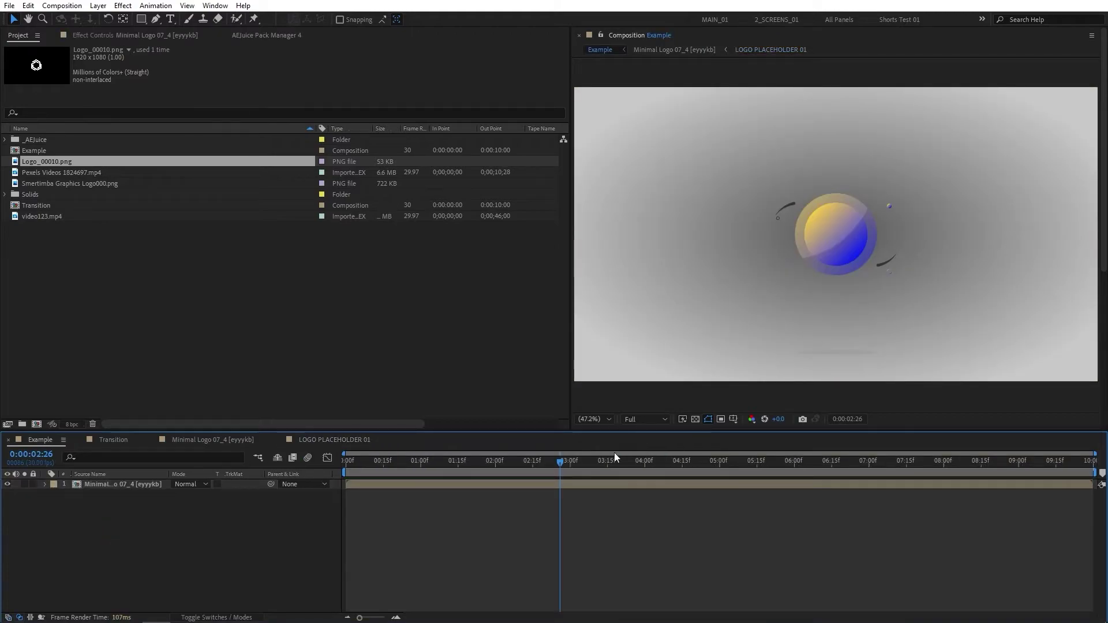
{"action": "key", "text": "Home"}
{"action": "key", "text": "space"}
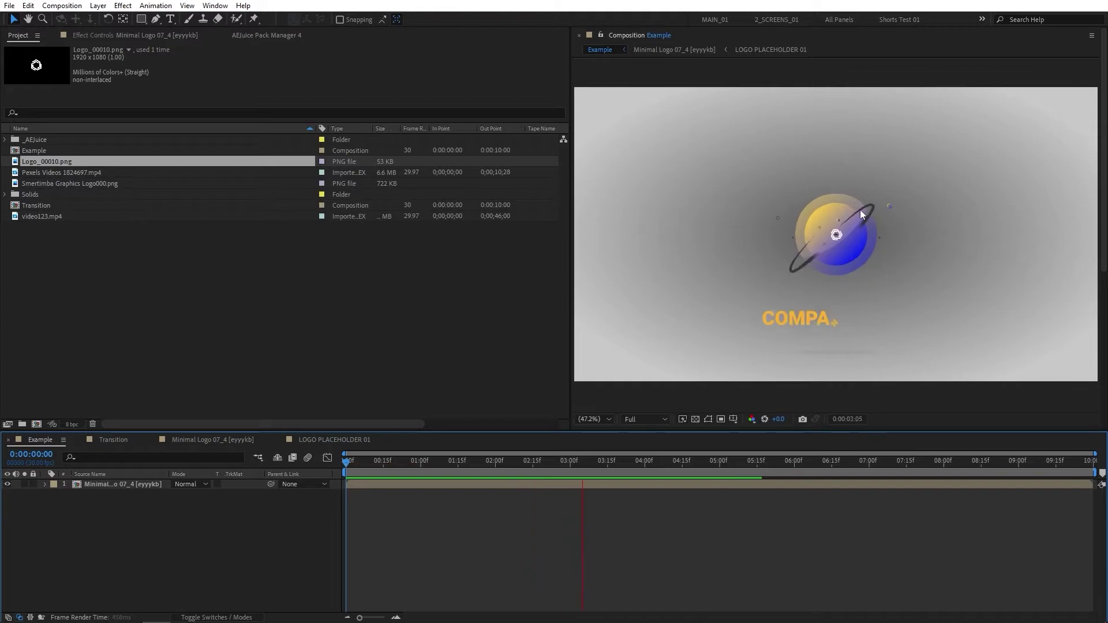
{"action": "left_click_drag", "start_coordinate": [724, 462], "coordinate": [513, 469]}
{"action": "key", "text": "Home"}
{"action": "key", "text": "space"}
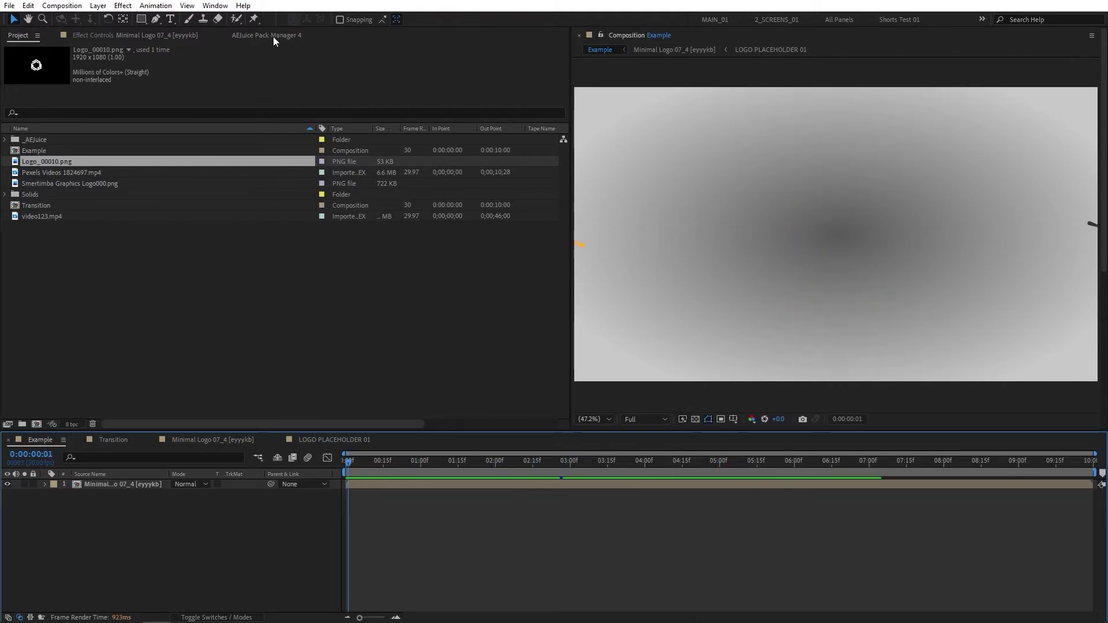
{"action": "left_click", "coordinate": [274, 37]}
{"action": "scroll", "coordinate": [559, 236], "scroll_direction": "down", "scroll_amount": 2}
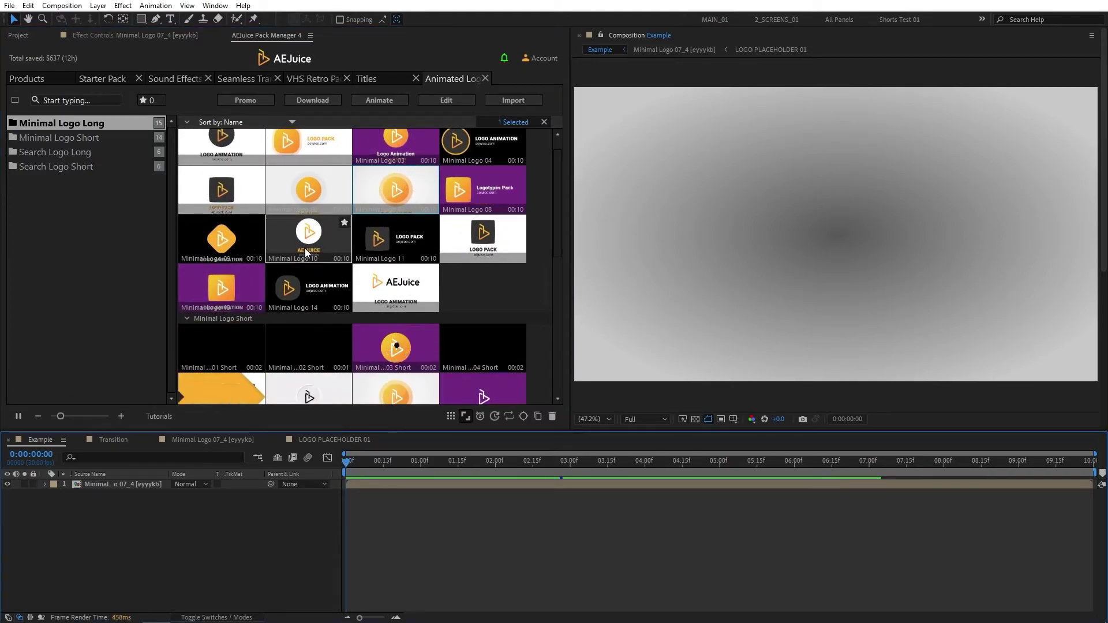
Apply Minimal Logo 10 to Example and scrub around the four-second mark to preview it.
{"action": "double_click", "coordinate": [302, 242]}
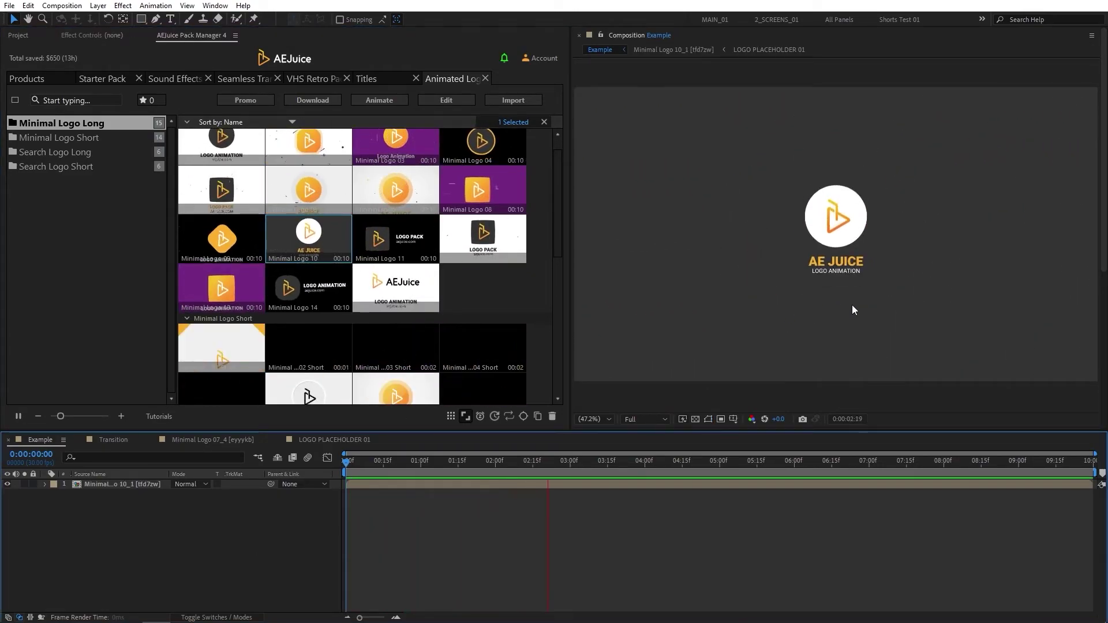
{"action": "left_click", "coordinate": [677, 462]}
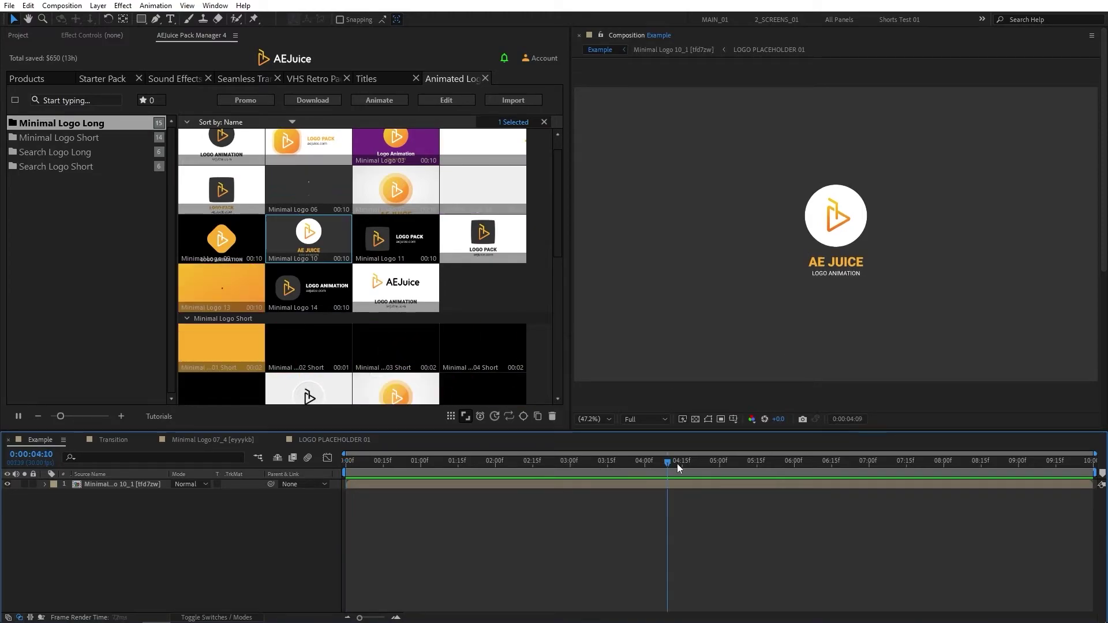
{"action": "mouse_move", "coordinate": [539, 481]}
{"action": "left_mouse_down"}
{"action": "mouse_move", "coordinate": [492, 481]}
{"action": "mouse_move", "coordinate": [565, 474]}
{"action": "mouse_move", "coordinate": [480, 477]}
{"action": "left_mouse_up"}
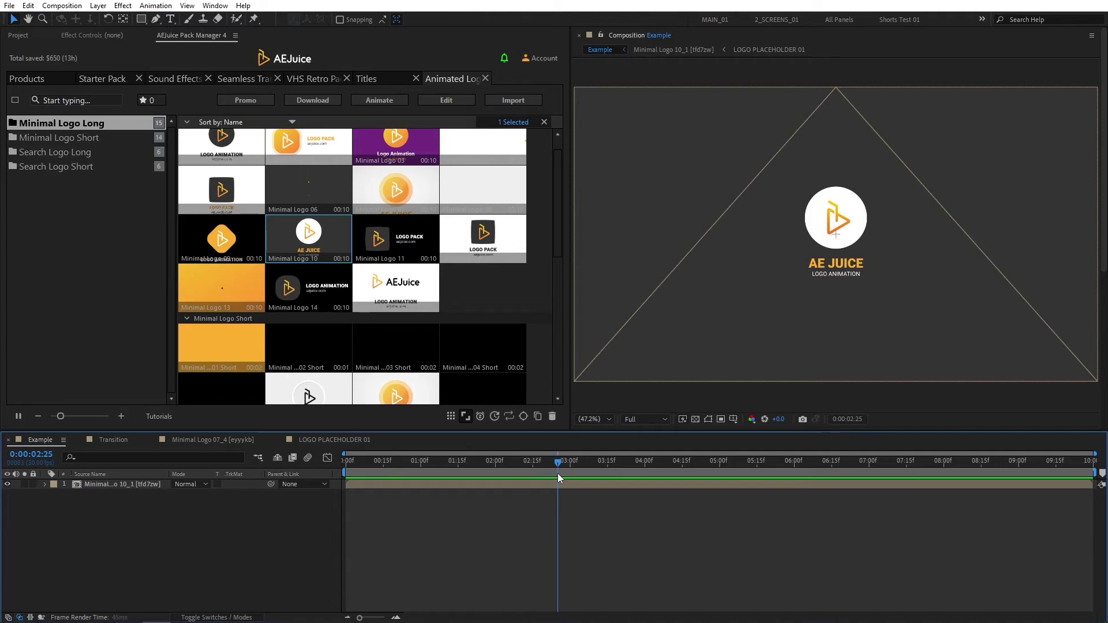
{"action": "left_click_drag", "start_coordinate": [557, 474], "coordinate": [536, 474]}
{"action": "mouse_move", "coordinate": [555, 227]}
{"action": "left_mouse_down"}
{"action": "mouse_move", "coordinate": [561, 352]}
{"action": "mouse_move", "coordinate": [559, 193]}
{"action": "left_mouse_up"}
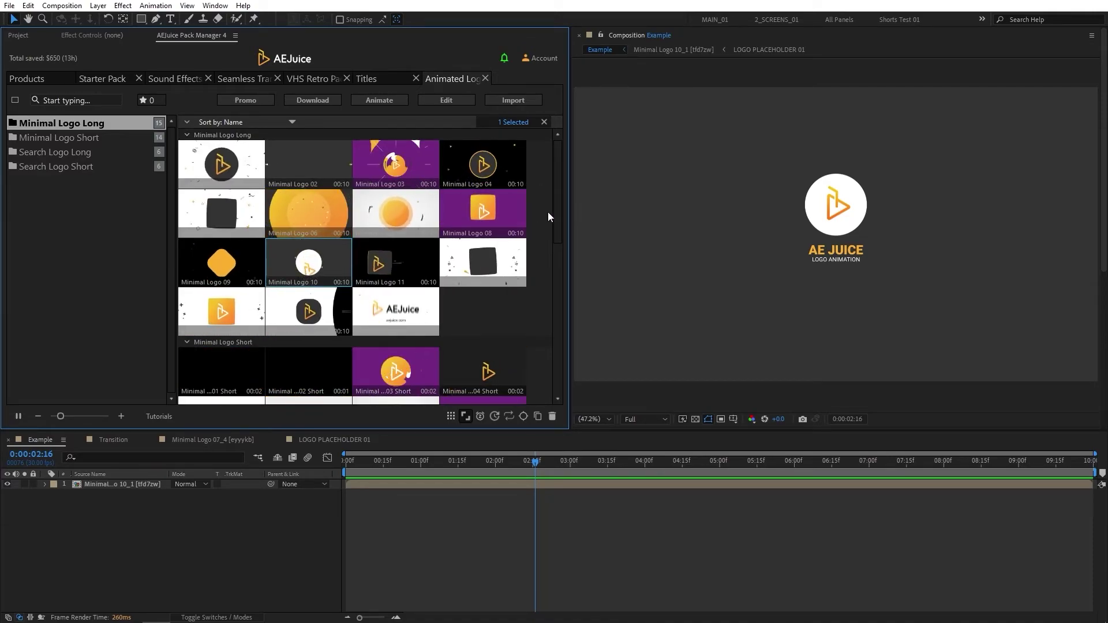
{"action": "left_click_drag", "start_coordinate": [558, 220], "coordinate": [566, 265]}
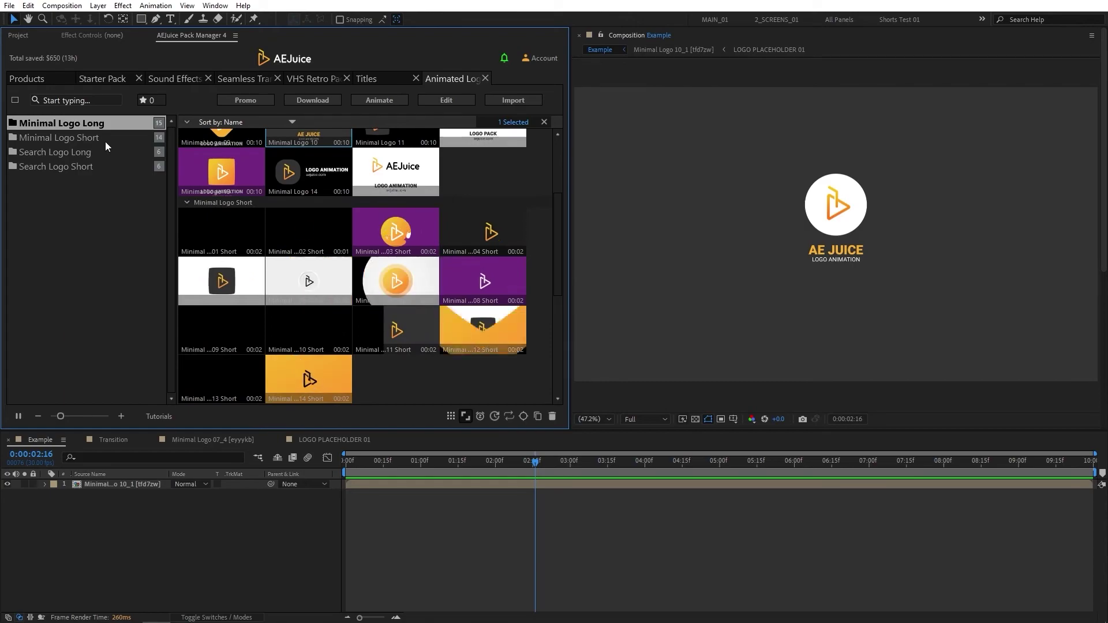
Browse the Minimal Logo Short and Search Logo Long preset folders.
{"action": "left_click", "coordinate": [91, 138]}
{"action": "left_click", "coordinate": [48, 157]}
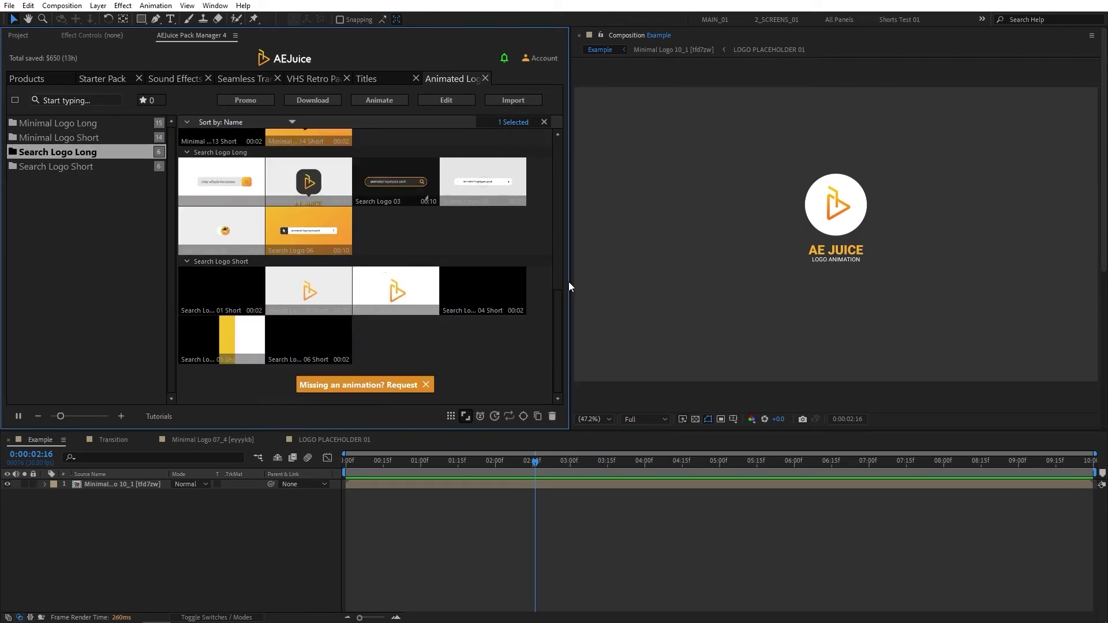